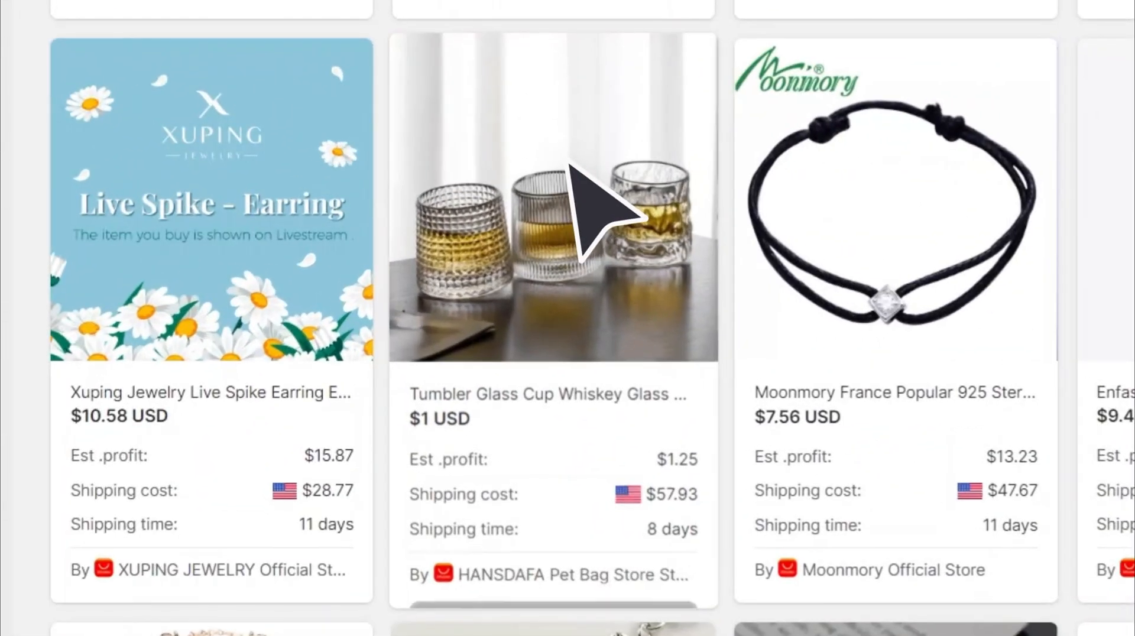
# Add the Tumbler Glass Cup Whiskey Glass product to the import list.
pyautogui.moveTo(520, 334)
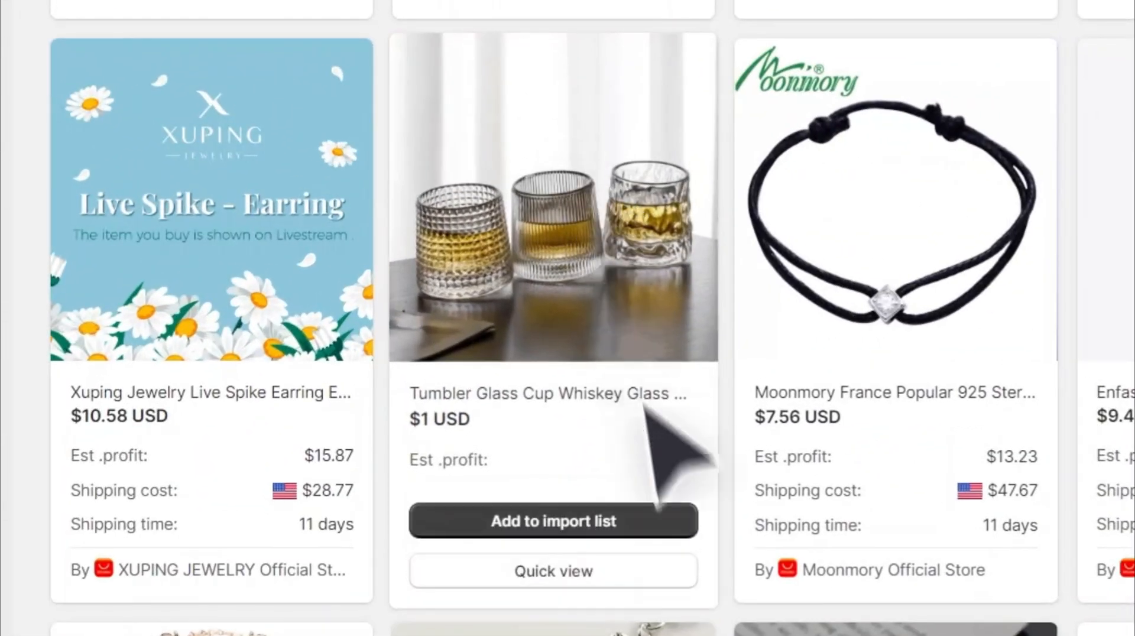
pyautogui.click(674, 514)
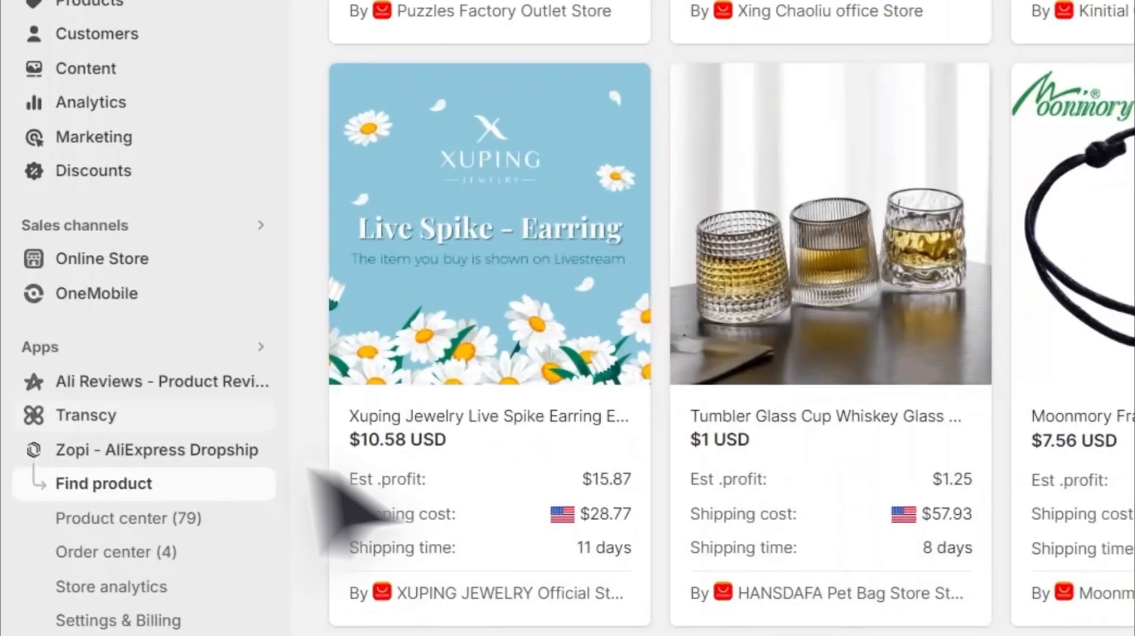
# Open the mini fingerprint padlock (cost 16.57 USD) from the Product center for editing and review its description.
pyautogui.click(195, 515)
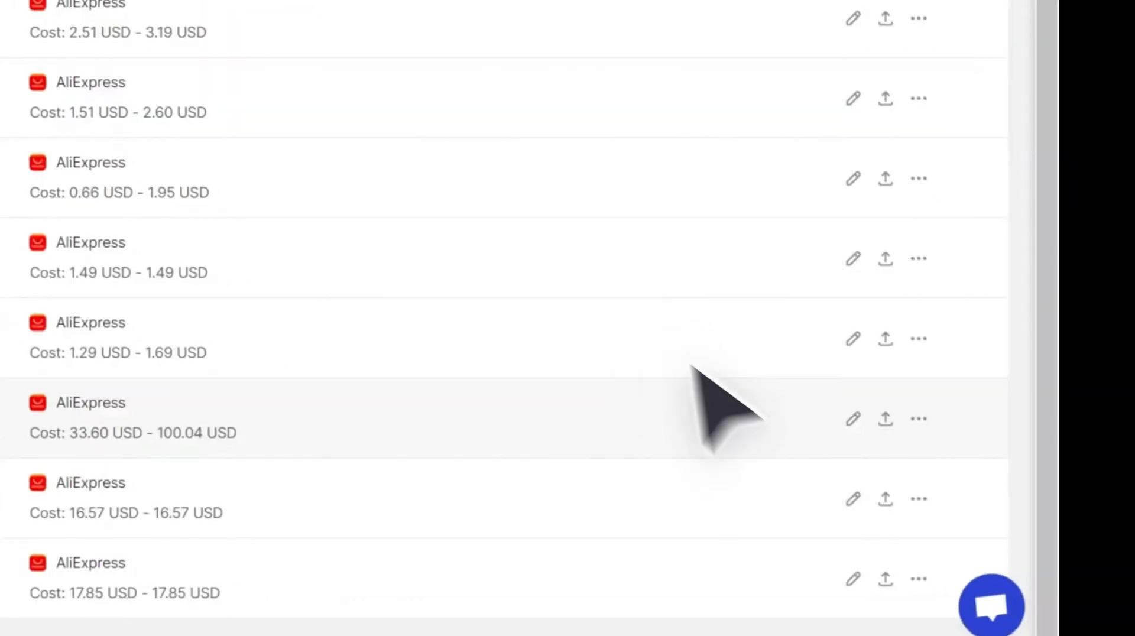
pyautogui.click(853, 500)
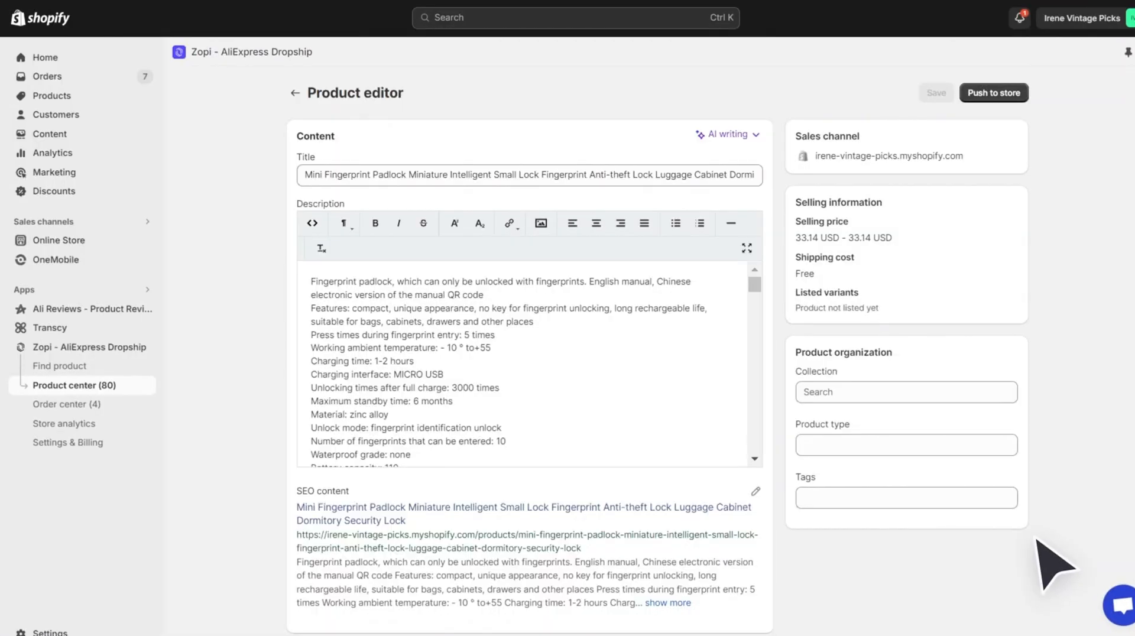
pyautogui.scroll(-5, 626, 325)
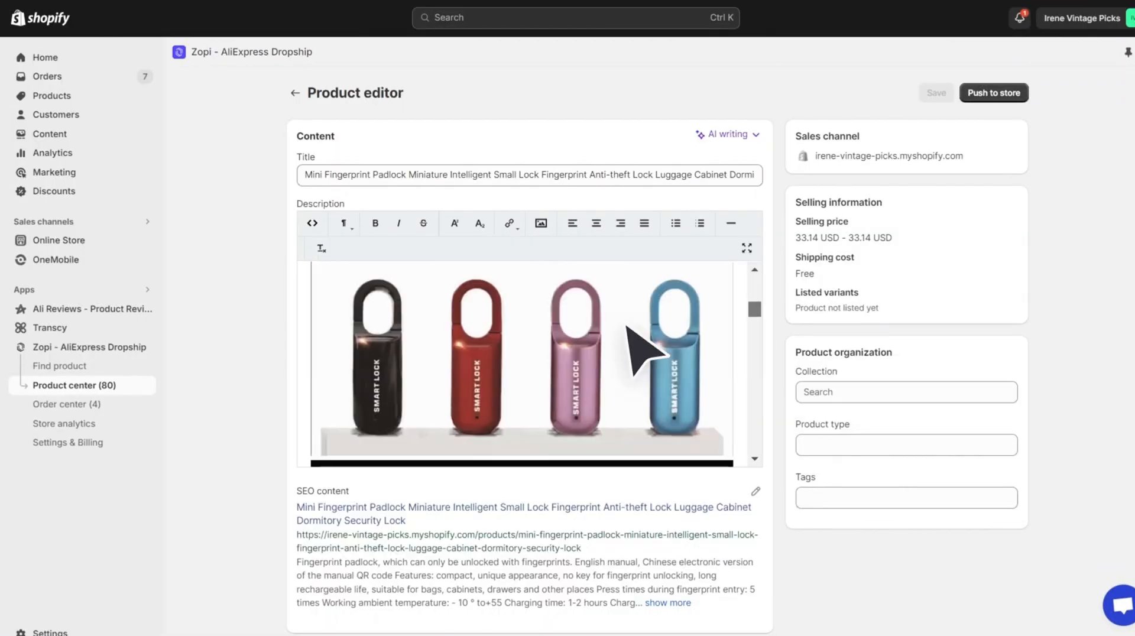
pyautogui.scroll(-10, 644, 349)
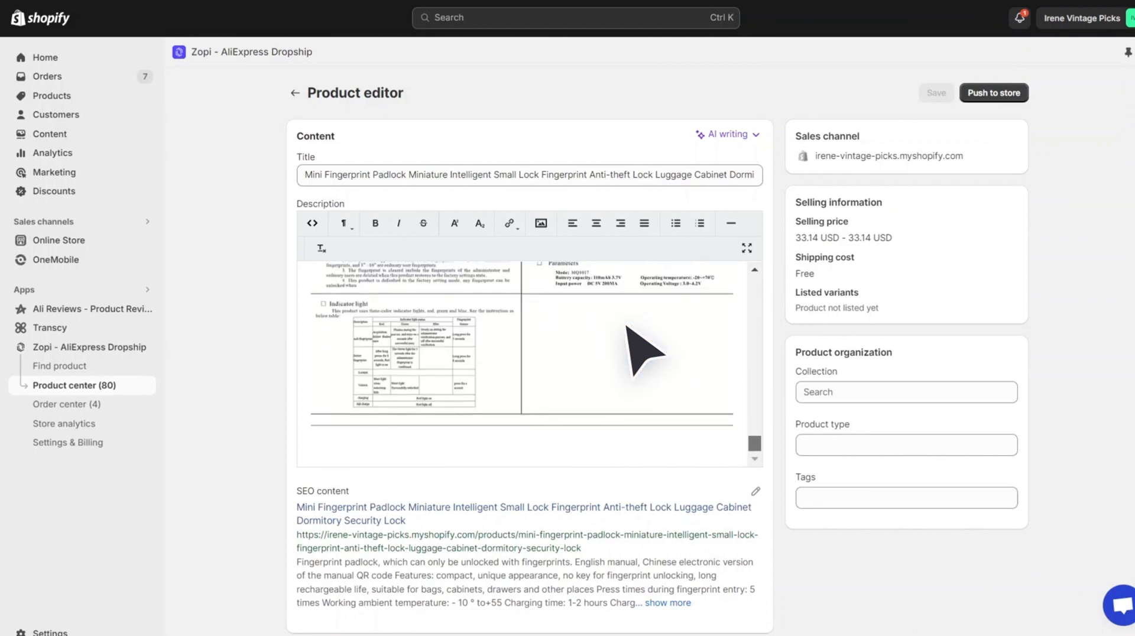
pyautogui.scroll(15, 644, 350)
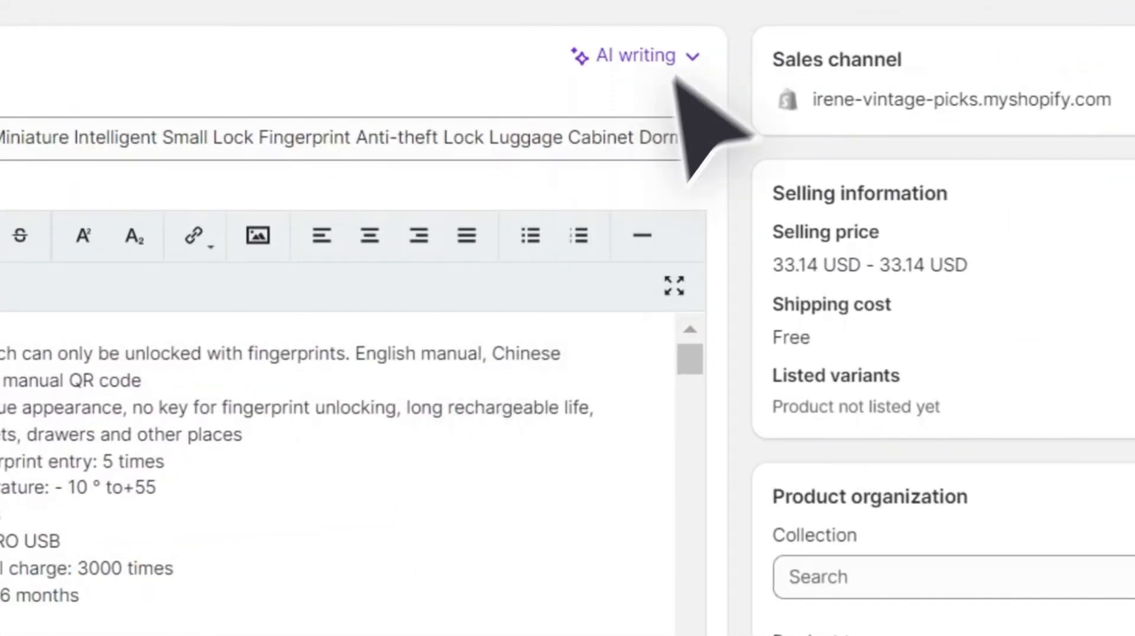
# Generate an AI-written title, description and SEO content in English, using the current content as the source.
pyautogui.click(754, 134)
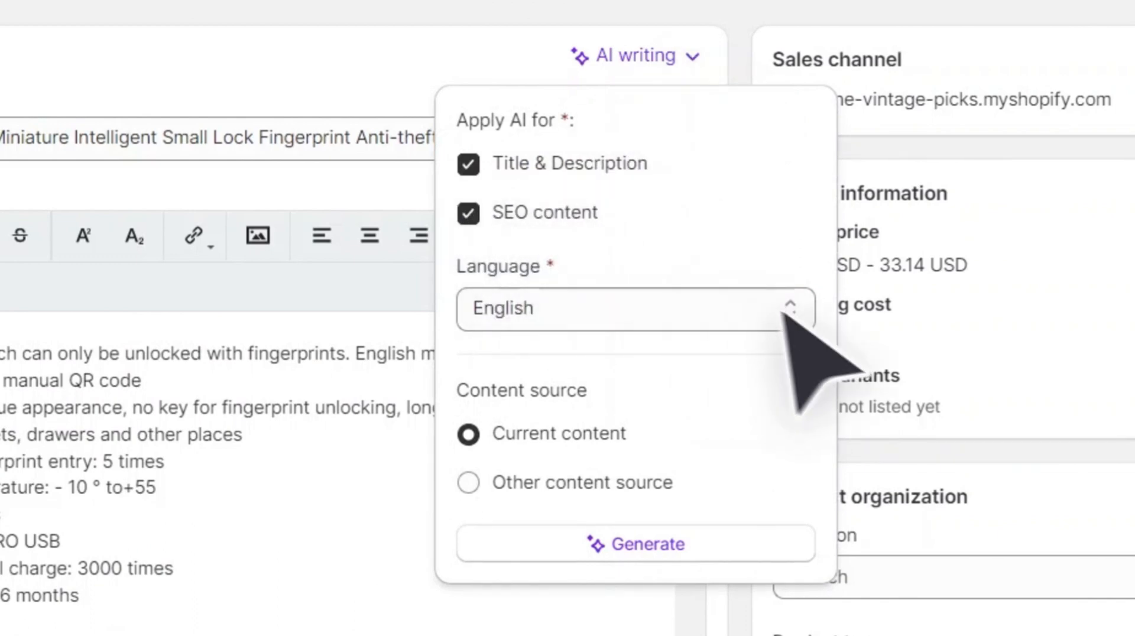
pyautogui.click(799, 318)
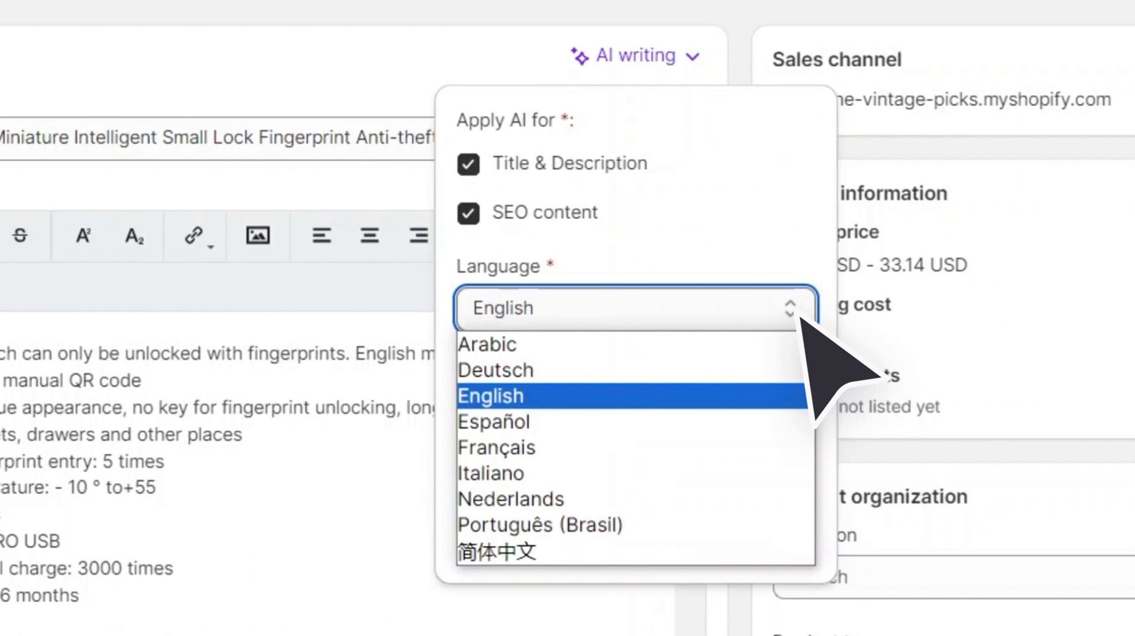
pyautogui.click(800, 317)
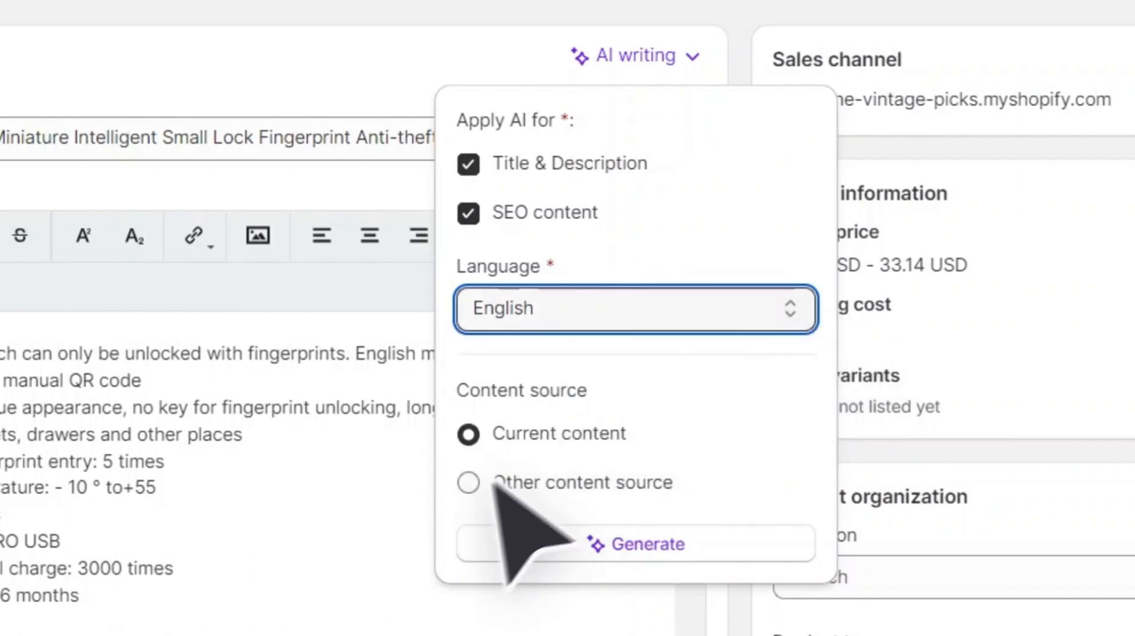
pyautogui.click(470, 485)
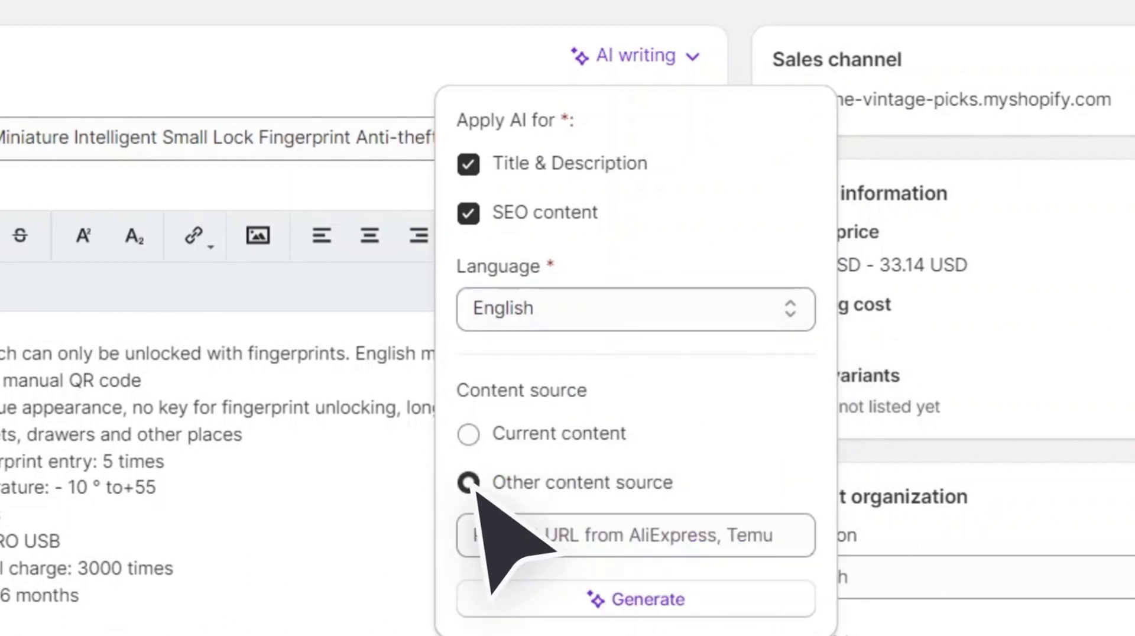
pyautogui.click(470, 433)
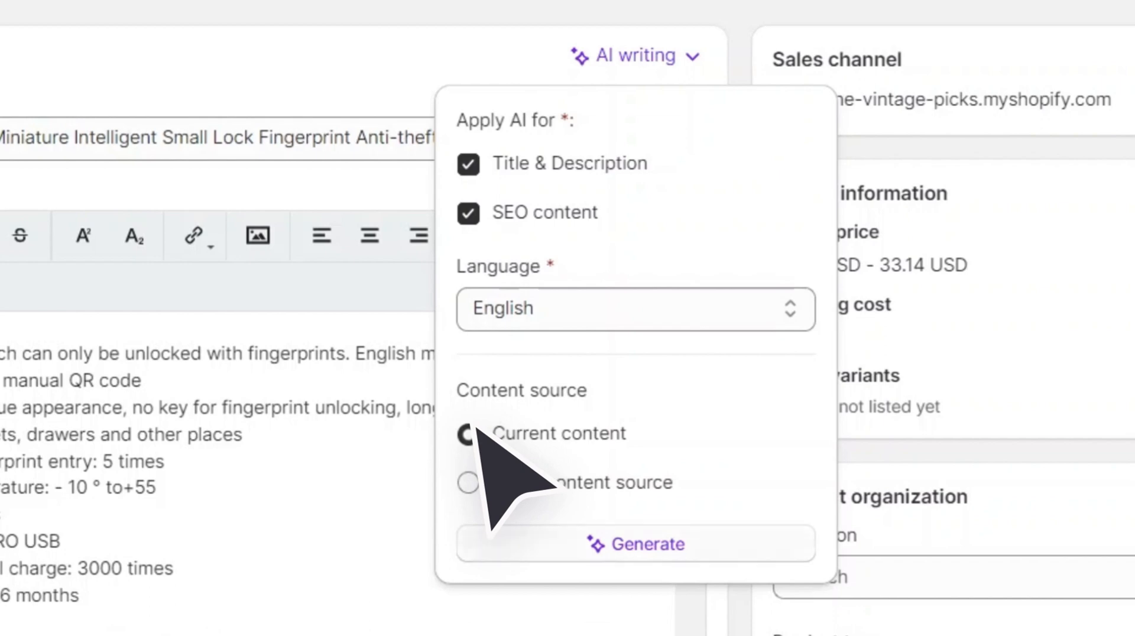
pyautogui.click(732, 541)
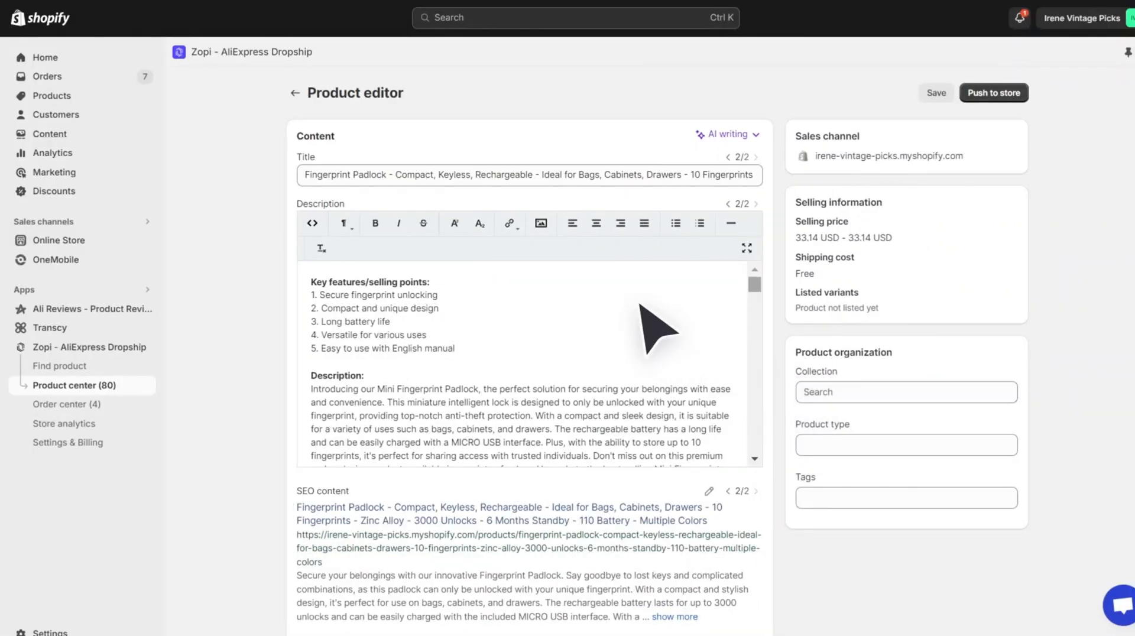
# Review the AI-written description and compare the original and generated versions of the title and description, ending on the generated ones.
pyautogui.scroll(-20, 640, 305)
pyautogui.scroll(20, 640, 305)
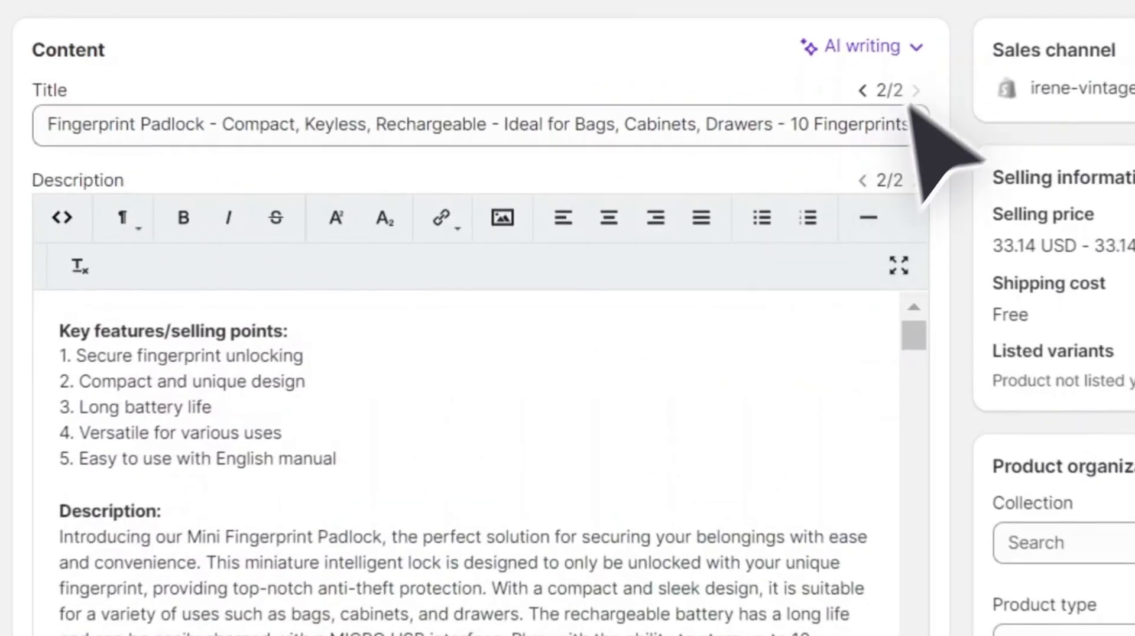
pyautogui.click(756, 157)
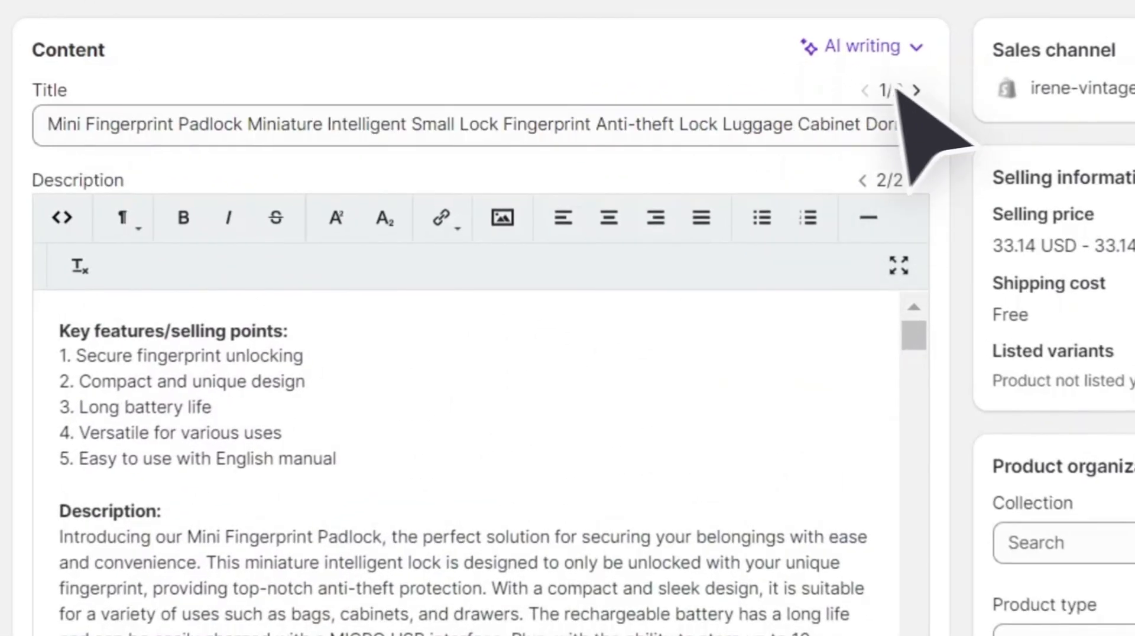
pyautogui.click(898, 90)
pyautogui.click(863, 180)
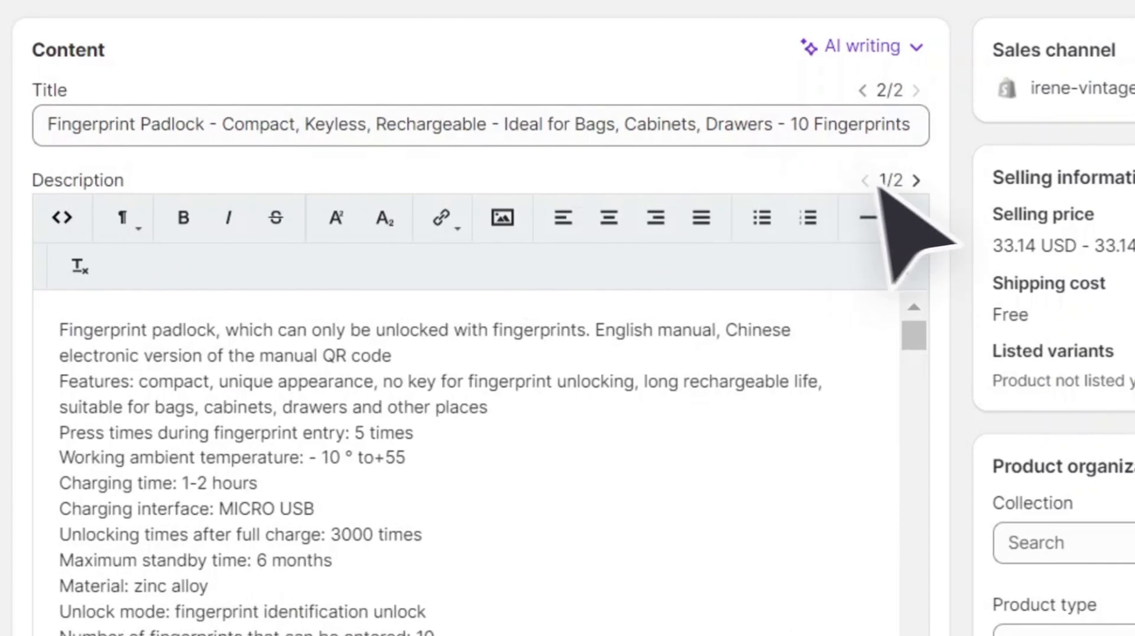
pyautogui.click(915, 180)
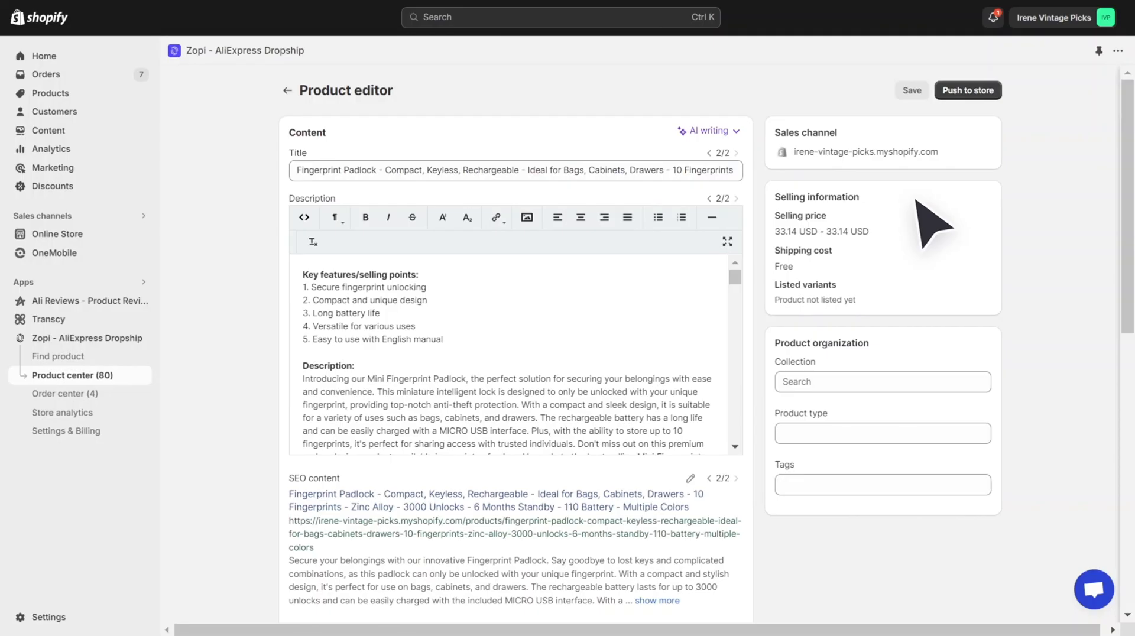
# Find more product images with the AI image finder and add eight fingerprint padlock pictures to the library.
pyautogui.scroll(-6, 916, 201)
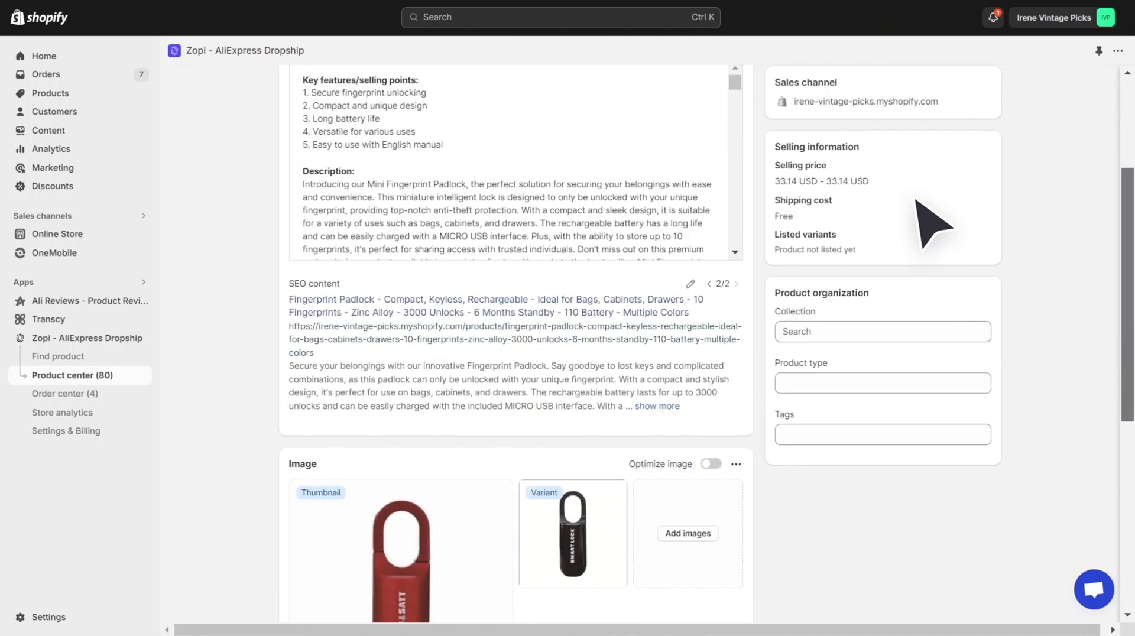
pyautogui.scroll(-1, 933, 224)
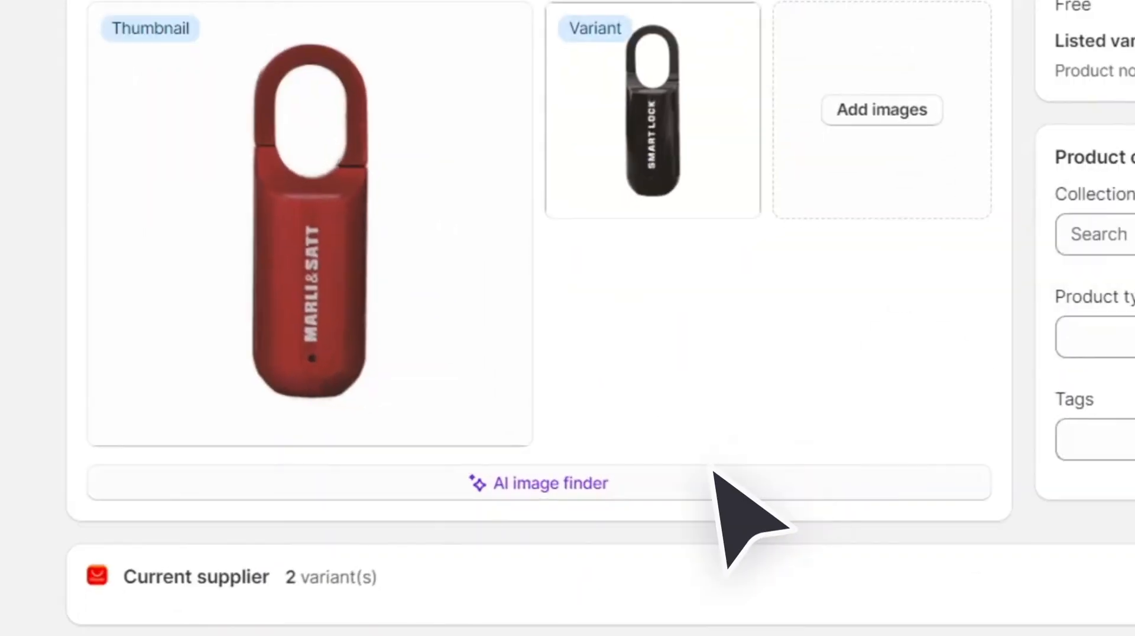
pyautogui.click(609, 452)
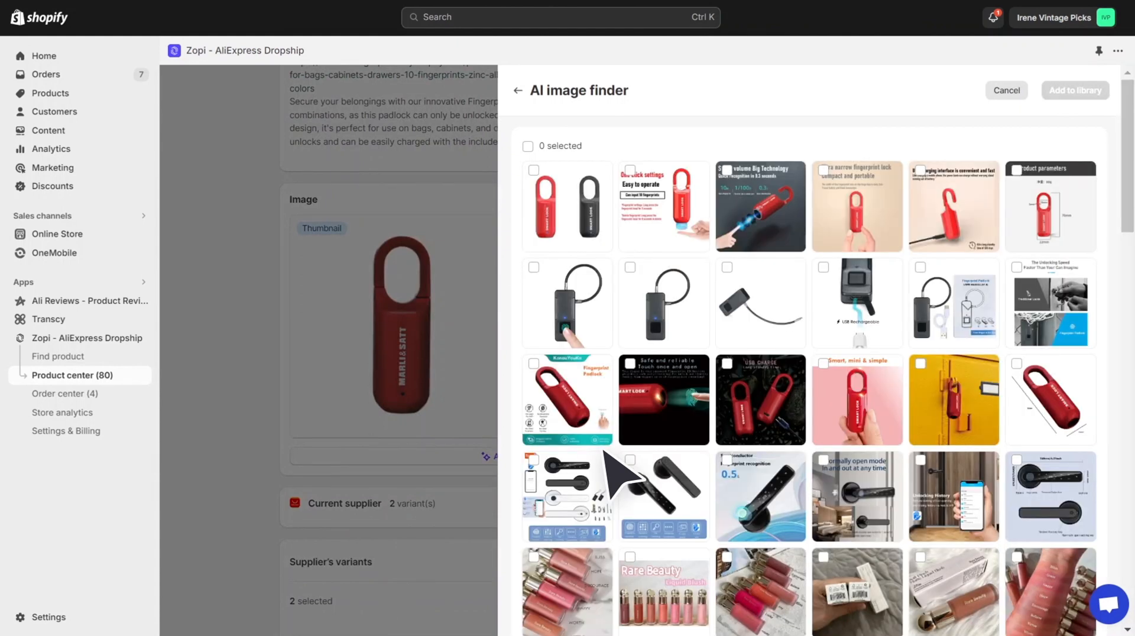
pyautogui.click(543, 178)
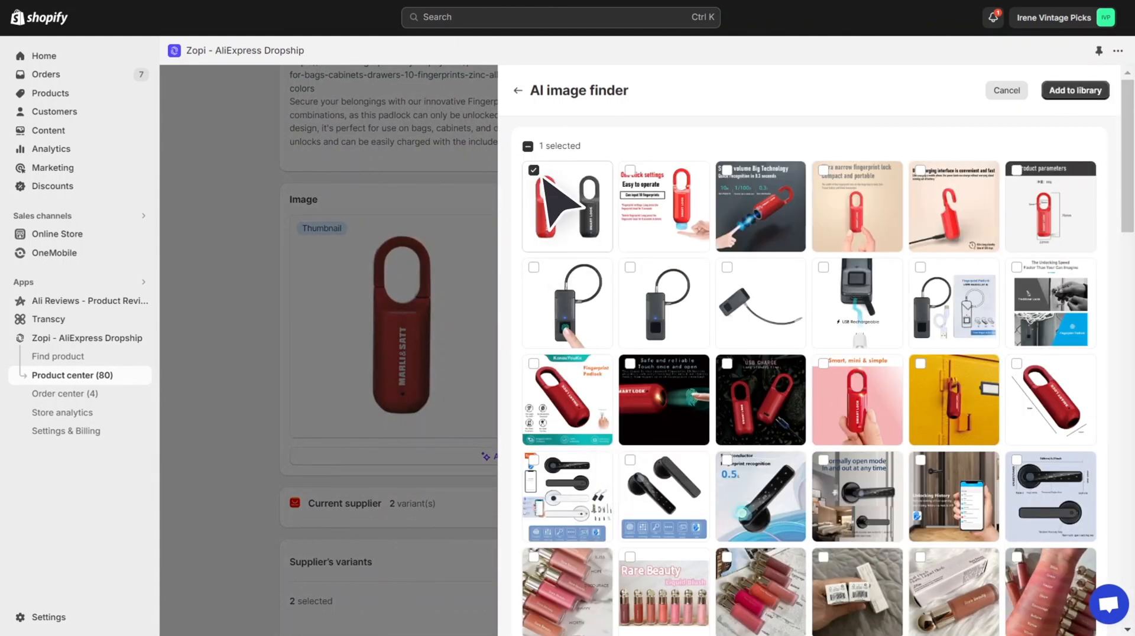
pyautogui.click(743, 195)
pyautogui.click(845, 195)
pyautogui.click(944, 201)
pyautogui.click(543, 374)
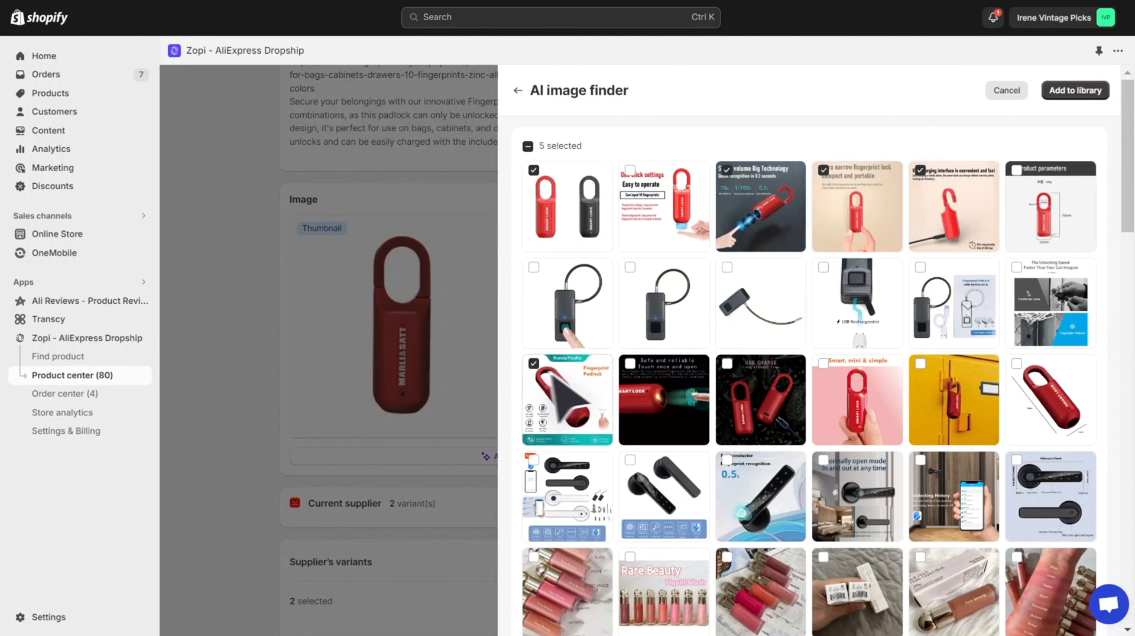
pyautogui.click(669, 376)
pyautogui.click(1046, 399)
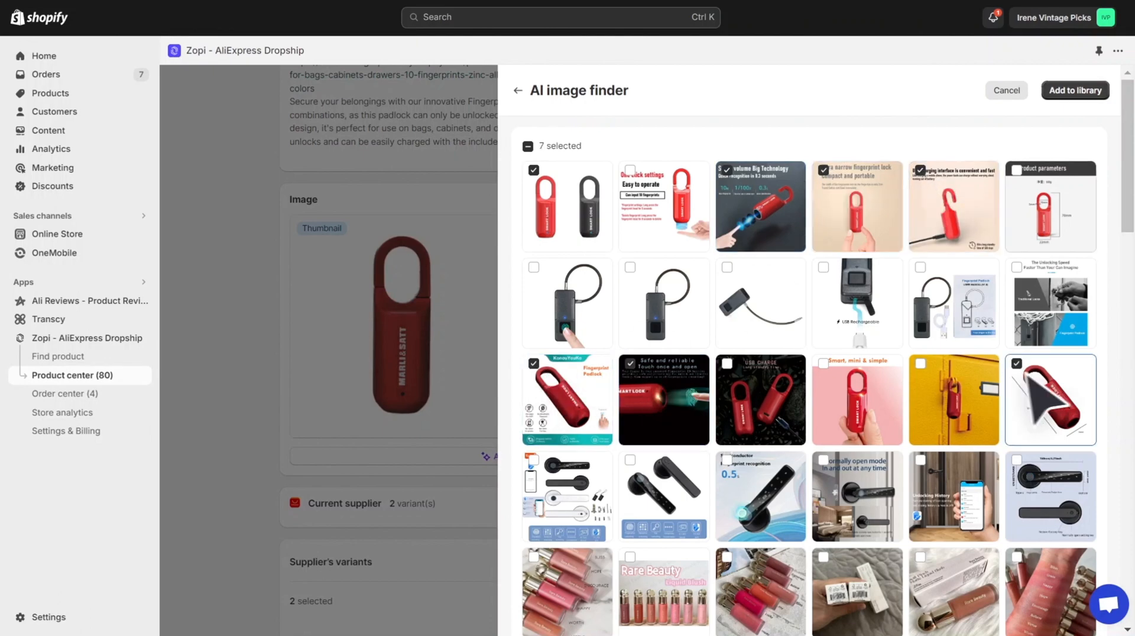
pyautogui.click(951, 402)
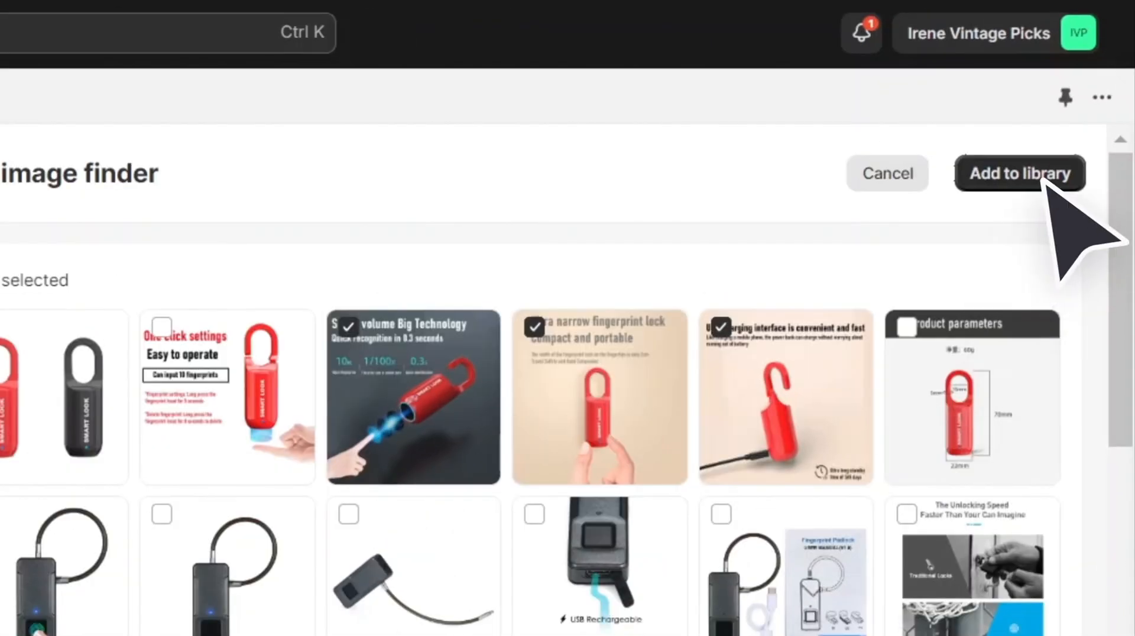
pyautogui.click(1081, 93)
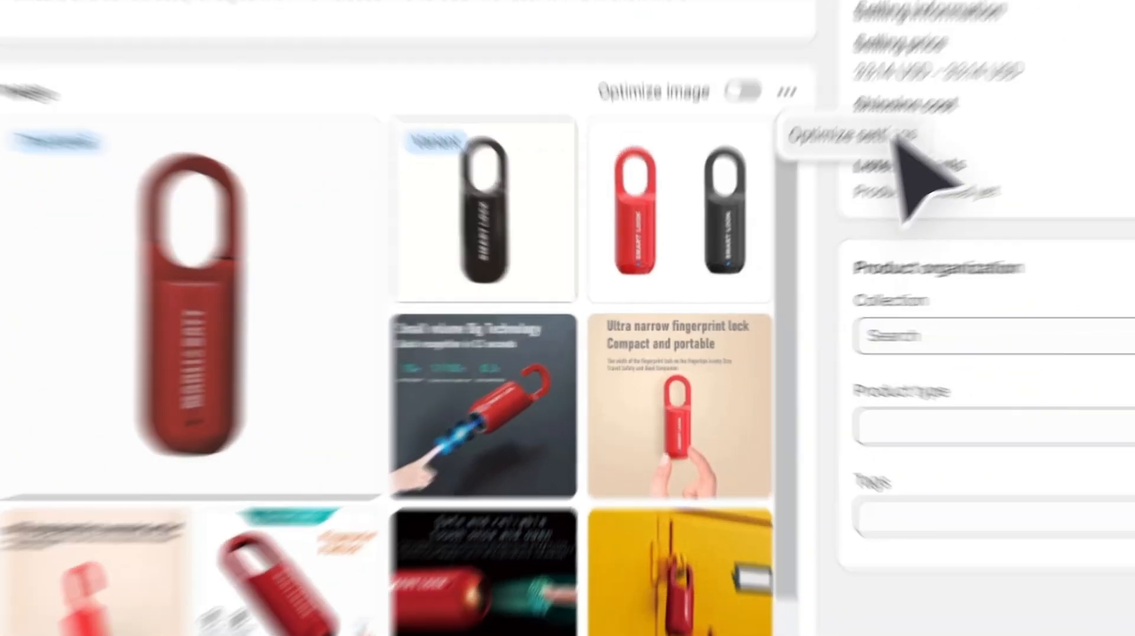
# In the image optimization settings, replace the store logo with the file Your_Logo-removebg-preview.
pyautogui.click(931, 103)
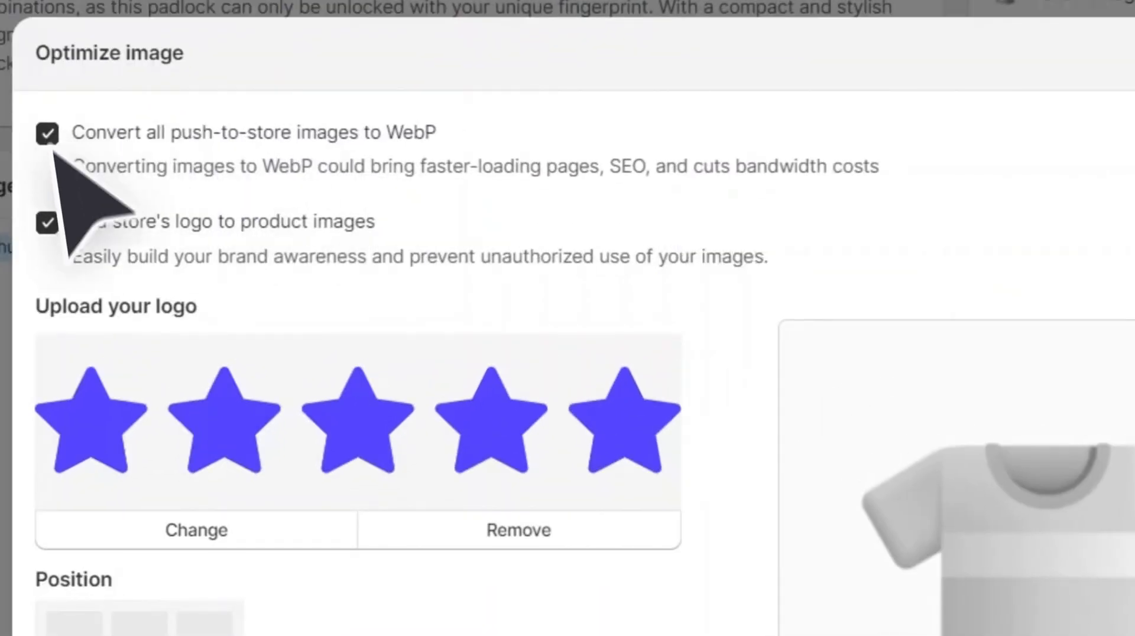
pyautogui.click(49, 224)
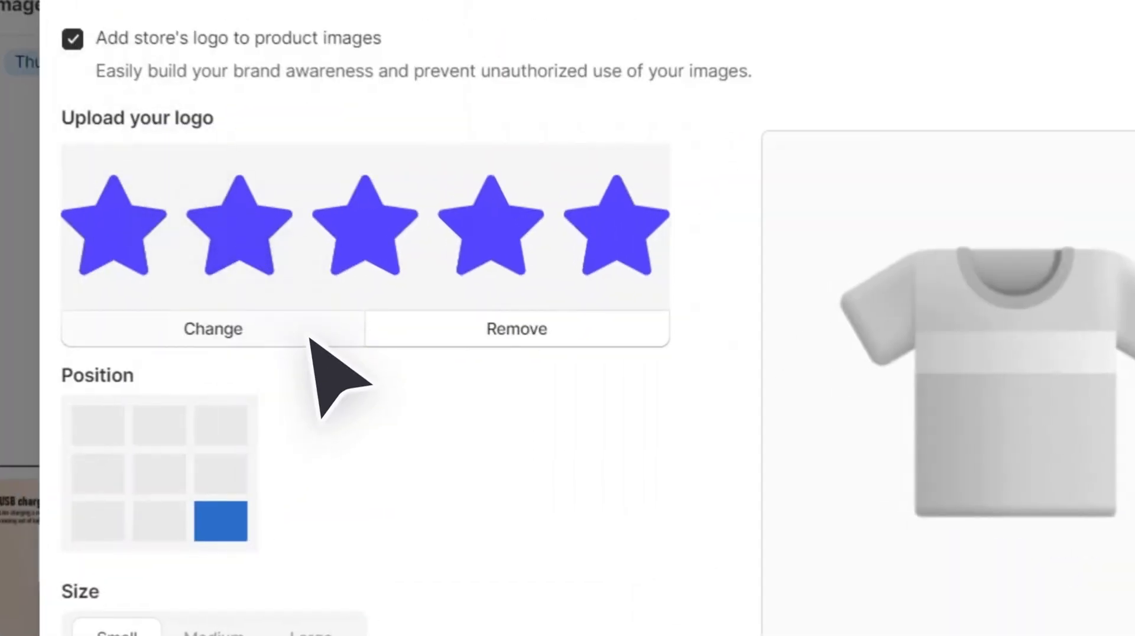
pyautogui.click(449, 354)
pyautogui.click(225, 224)
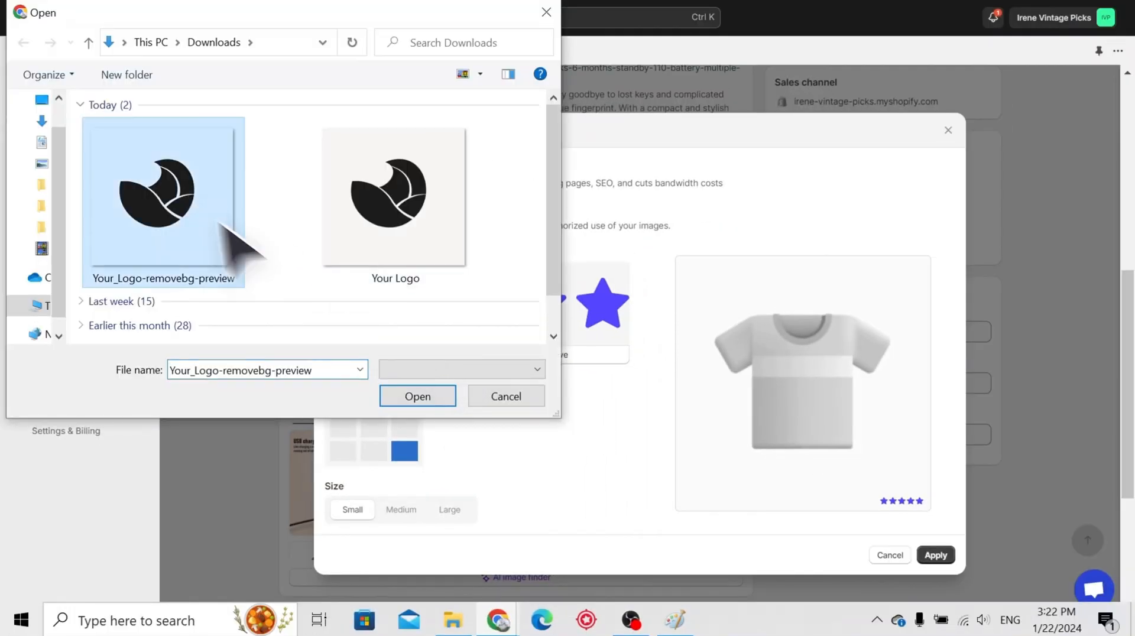
pyautogui.click(447, 396)
# Set the logo to small size in the image's bottom-right corner, apply the settings and turn on image optimization.
pyautogui.click(343, 403)
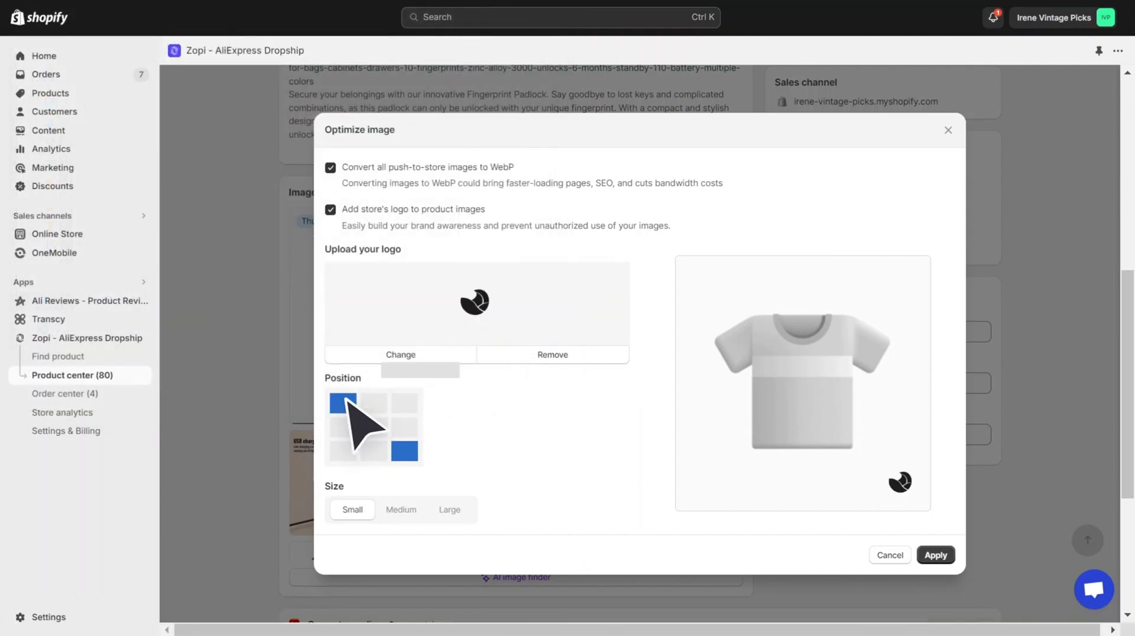
pyautogui.click(342, 451)
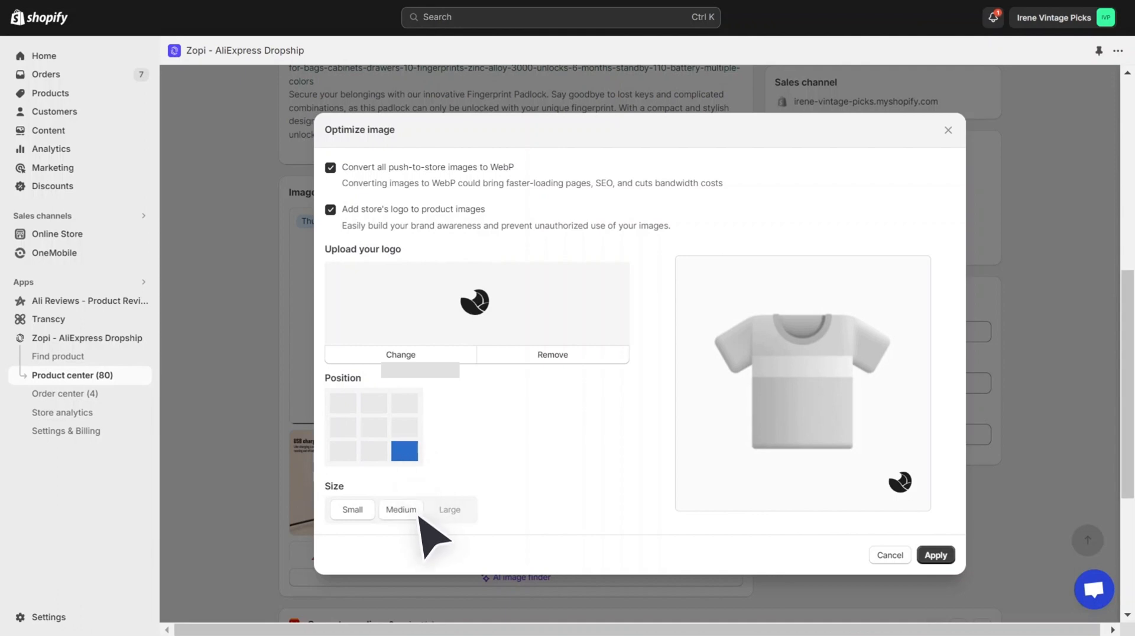
pyautogui.click(449, 512)
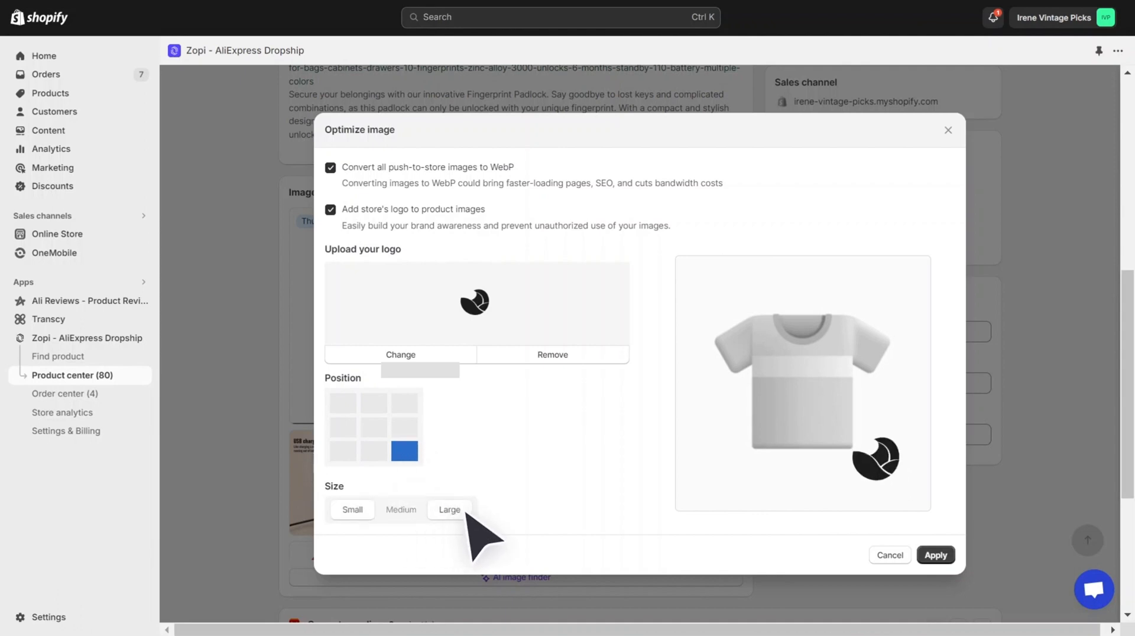
pyautogui.click(362, 510)
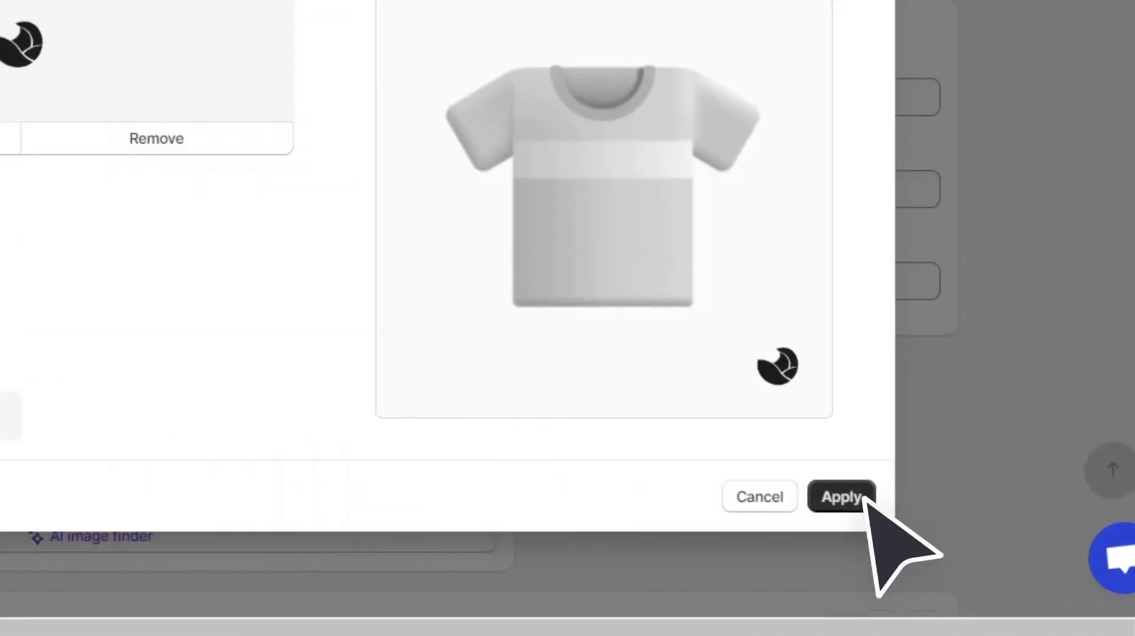
pyautogui.click(864, 498)
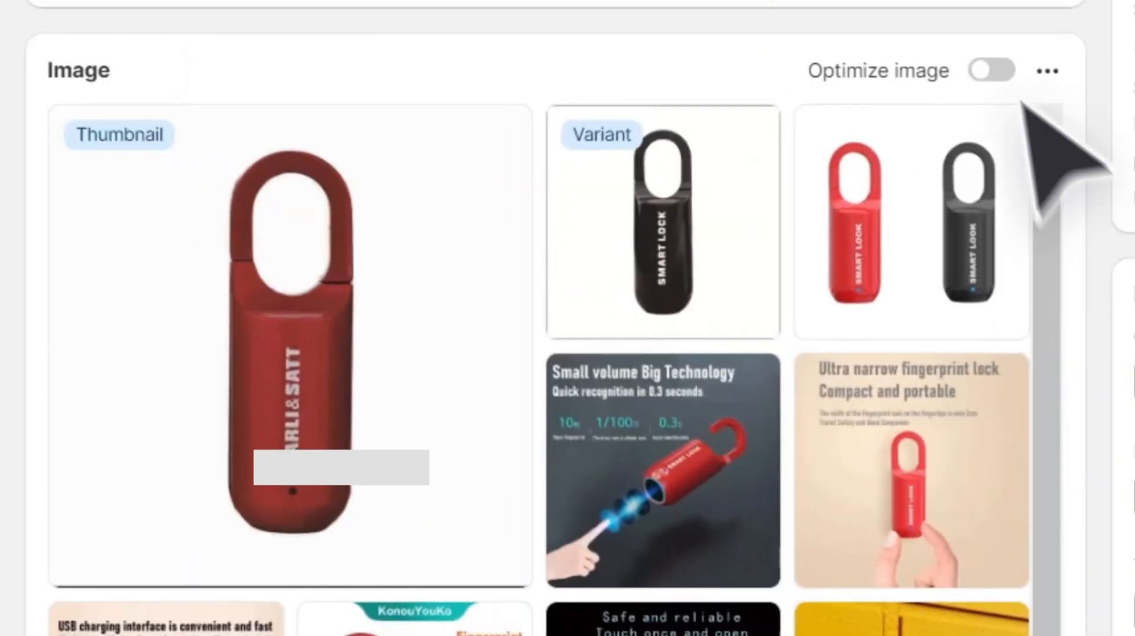
pyautogui.click(710, 192)
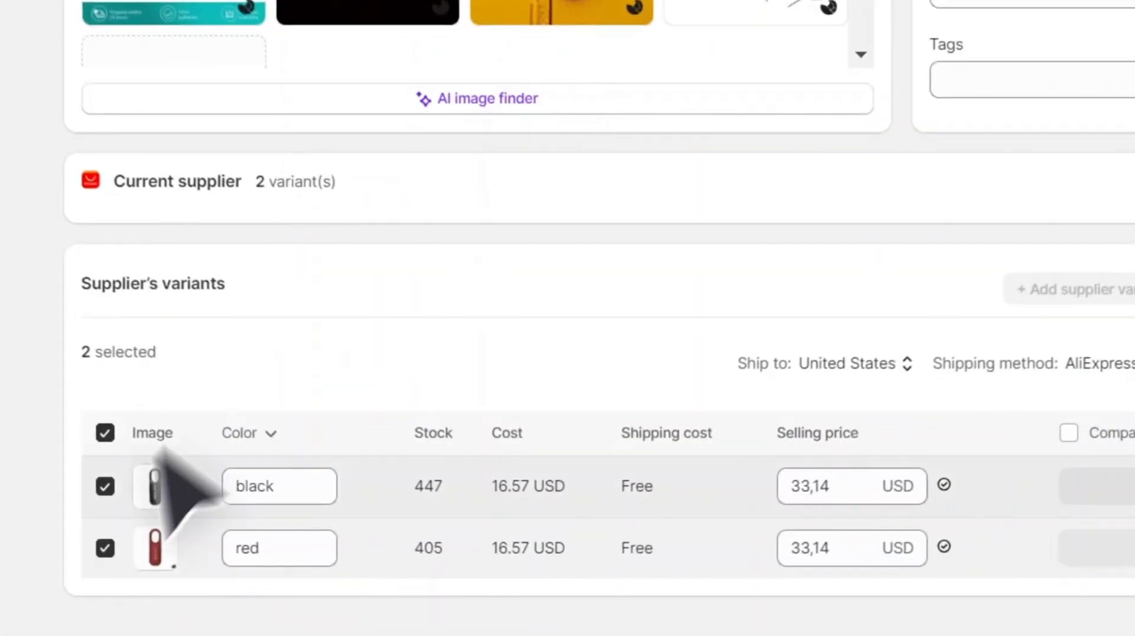
# Keep the black variant selected and deselect the red one in the supplier's variants.
pyautogui.click(305, 535)
pyautogui.click(305, 535)
pyautogui.click(305, 570)
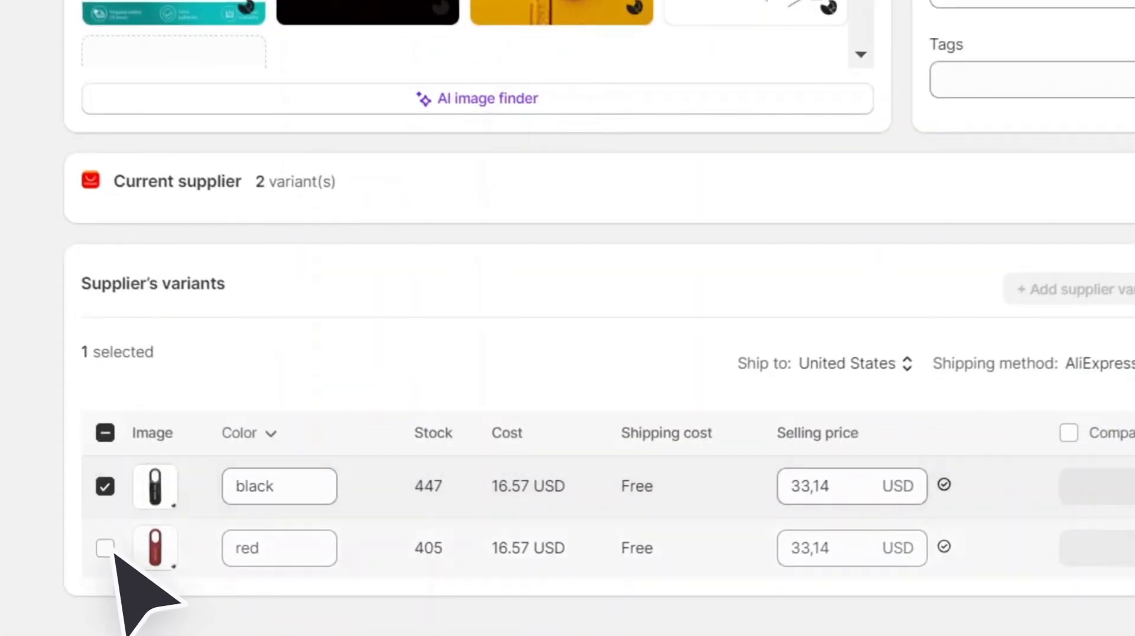
# Reselect the red supplier variant and set the selling price of both the black and red variants to 33,15 USD.
pyautogui.click(107, 548)
pyautogui.click(331, 499)
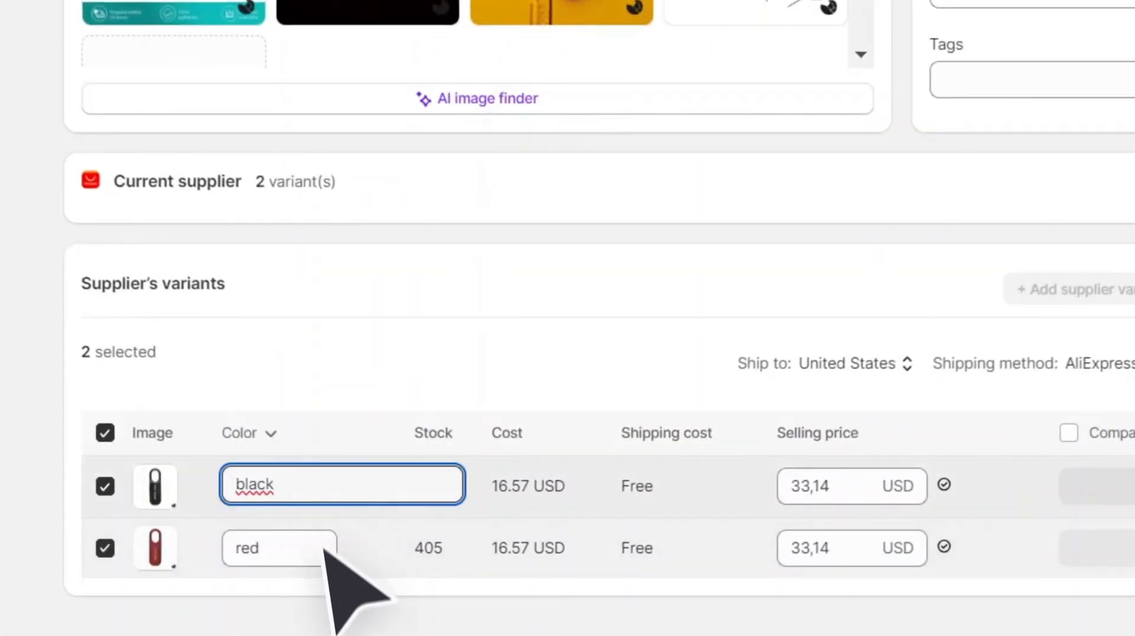
pyautogui.click(324, 562)
pyautogui.click(875, 500)
pyautogui.press('BackSpace')
pyautogui.write('5')
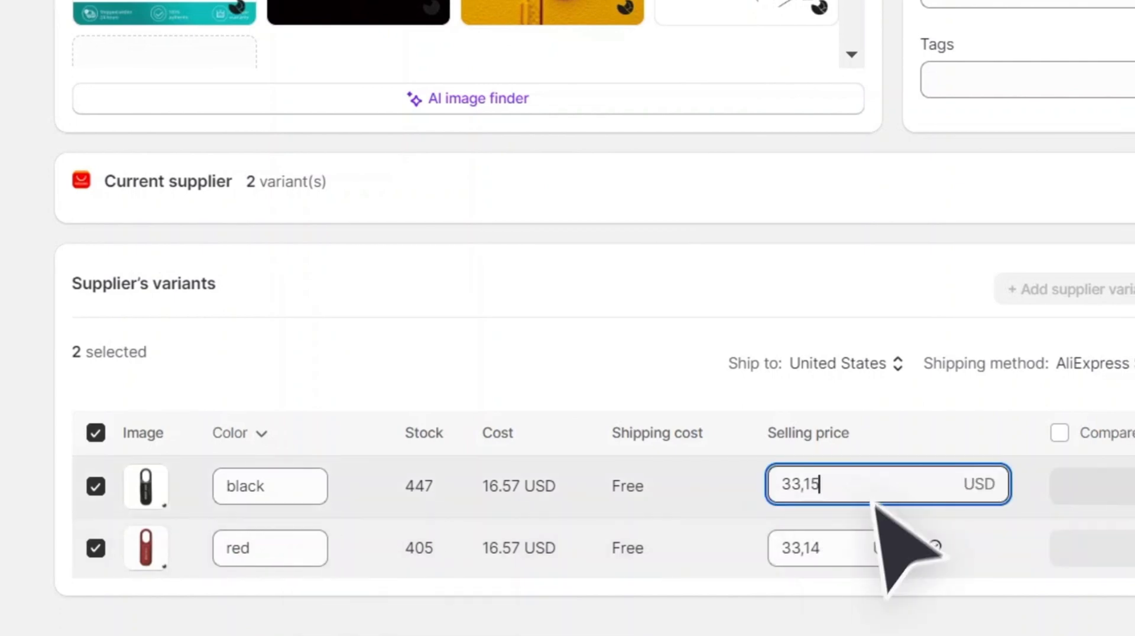
pyautogui.click(859, 561)
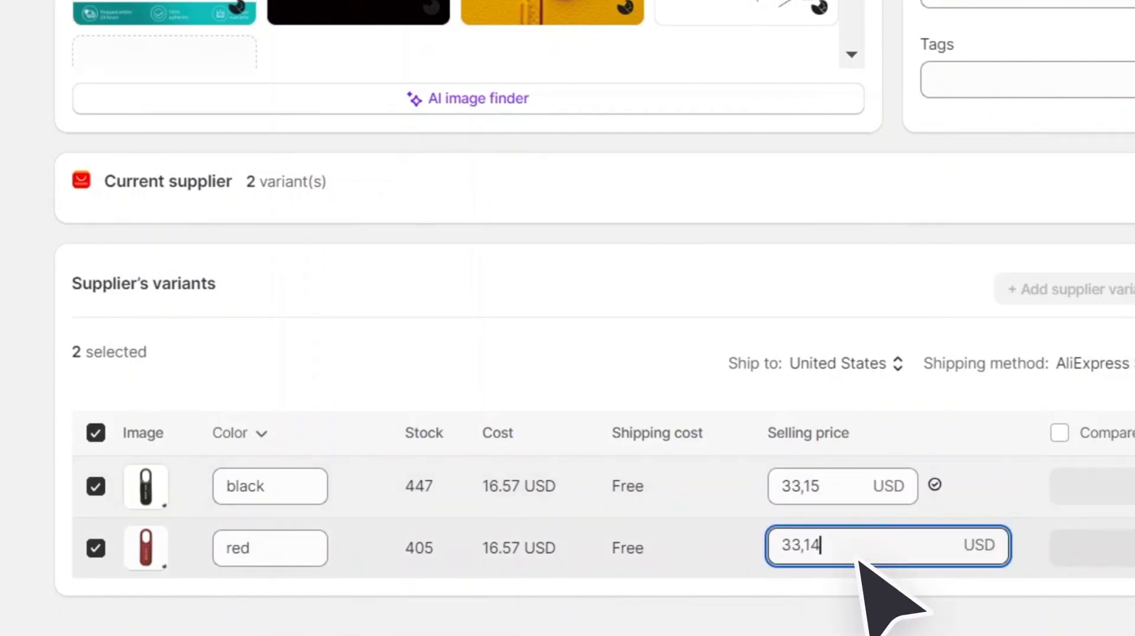
pyautogui.press('Return')
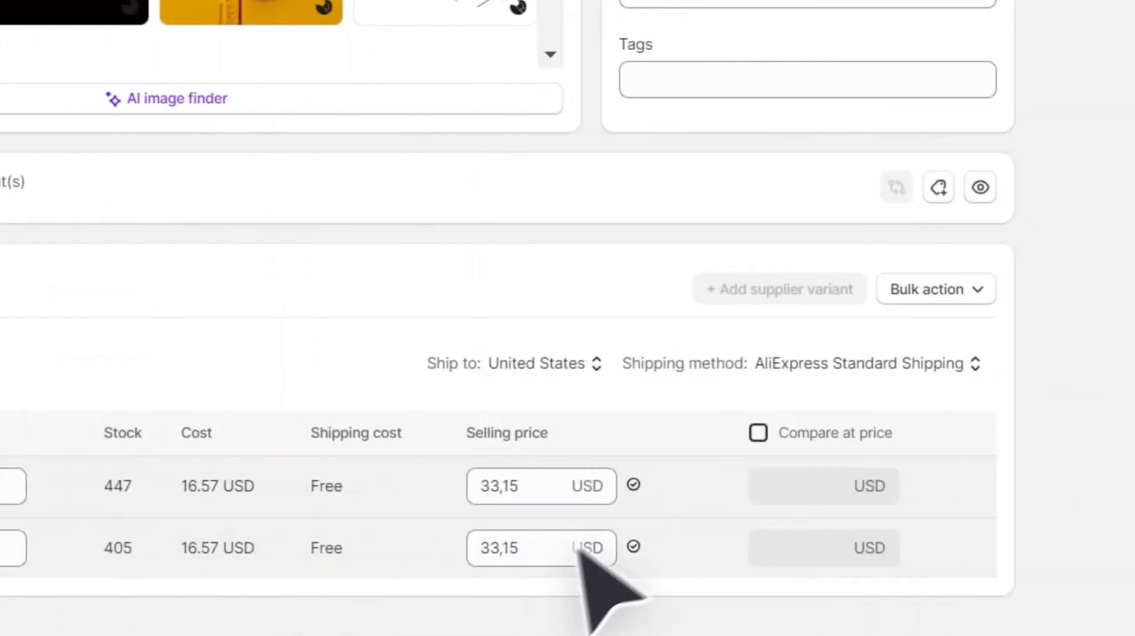
# Enable the compare-at price and set it to 40 USD for both the black and red variants.
pyautogui.click(1059, 433)
pyautogui.click(866, 490)
pyautogui.write('40')
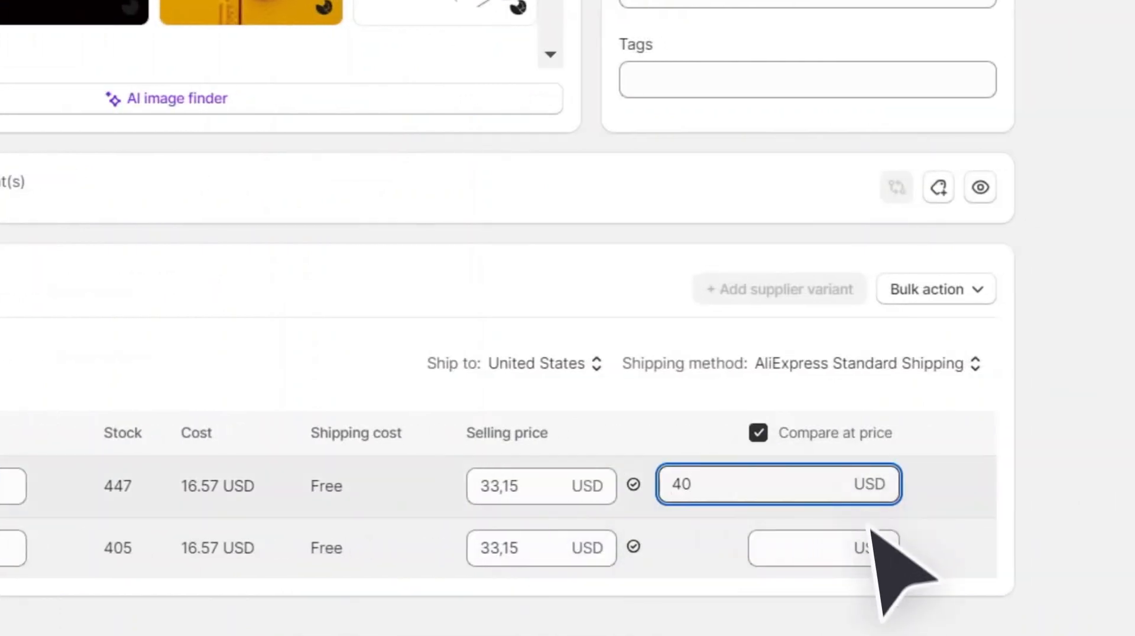
pyautogui.click(875, 549)
pyautogui.write('40')
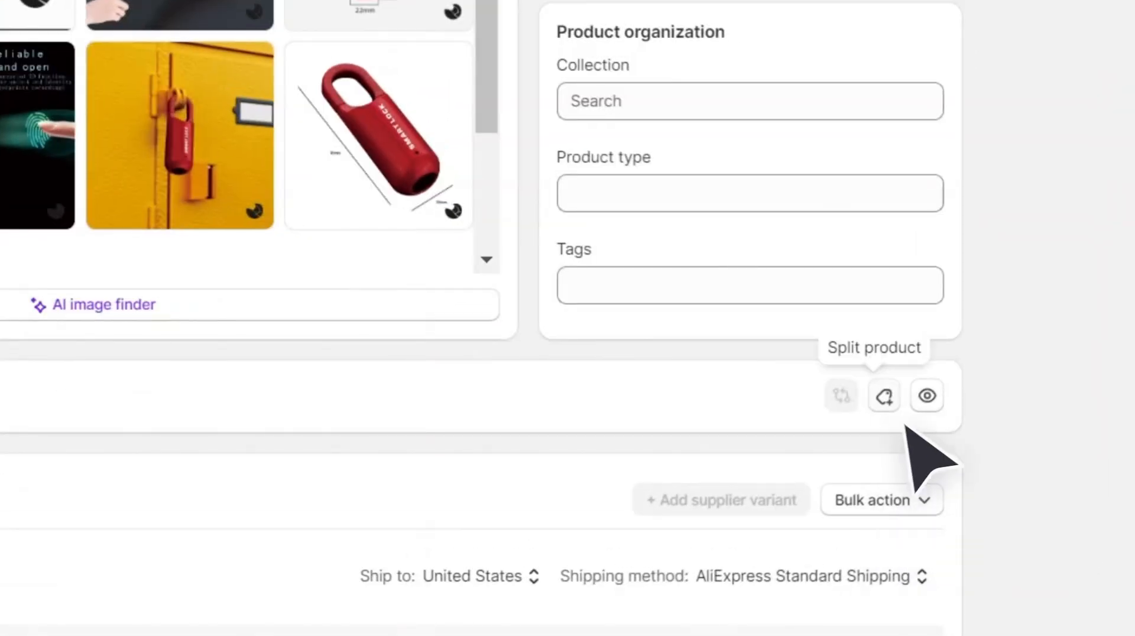
pyautogui.click(952, 361)
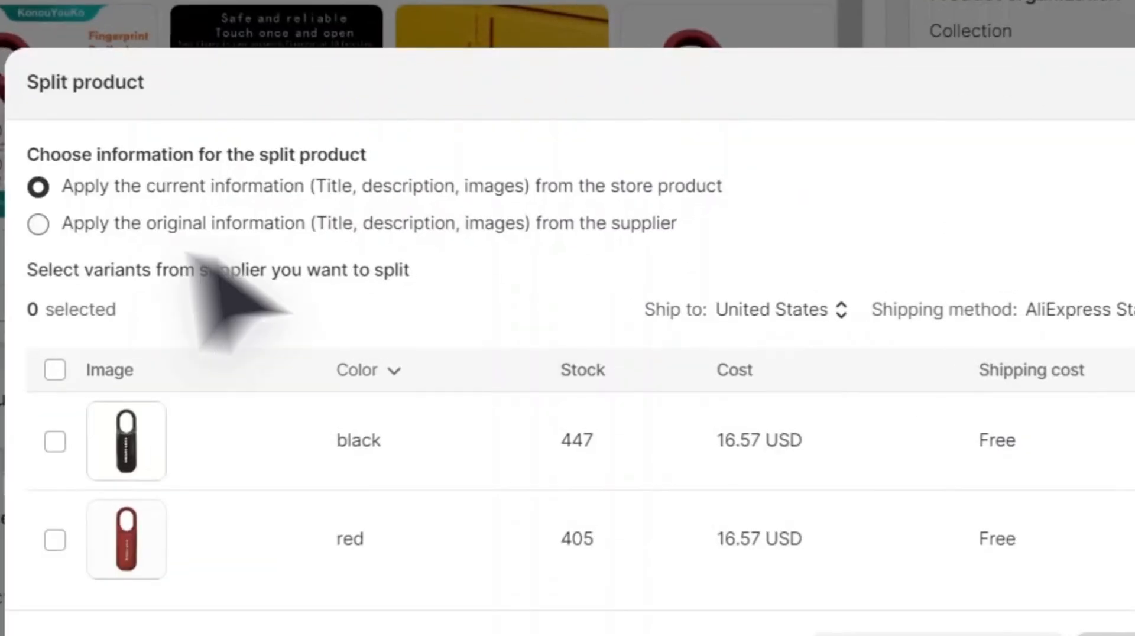
pyautogui.click(331, 271)
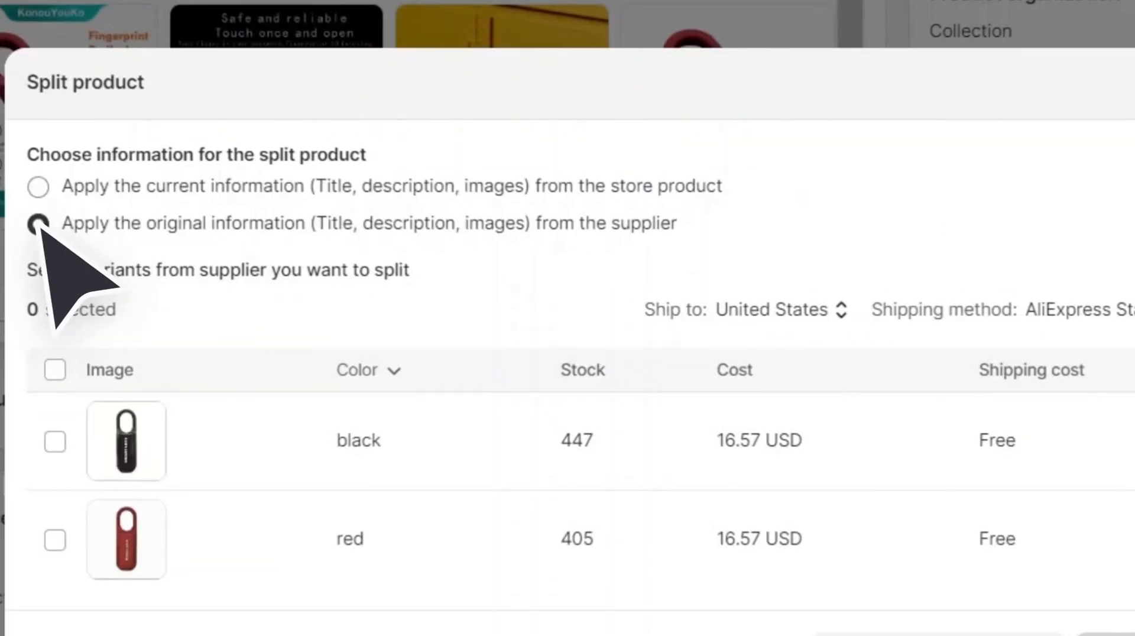
pyautogui.click(55, 369)
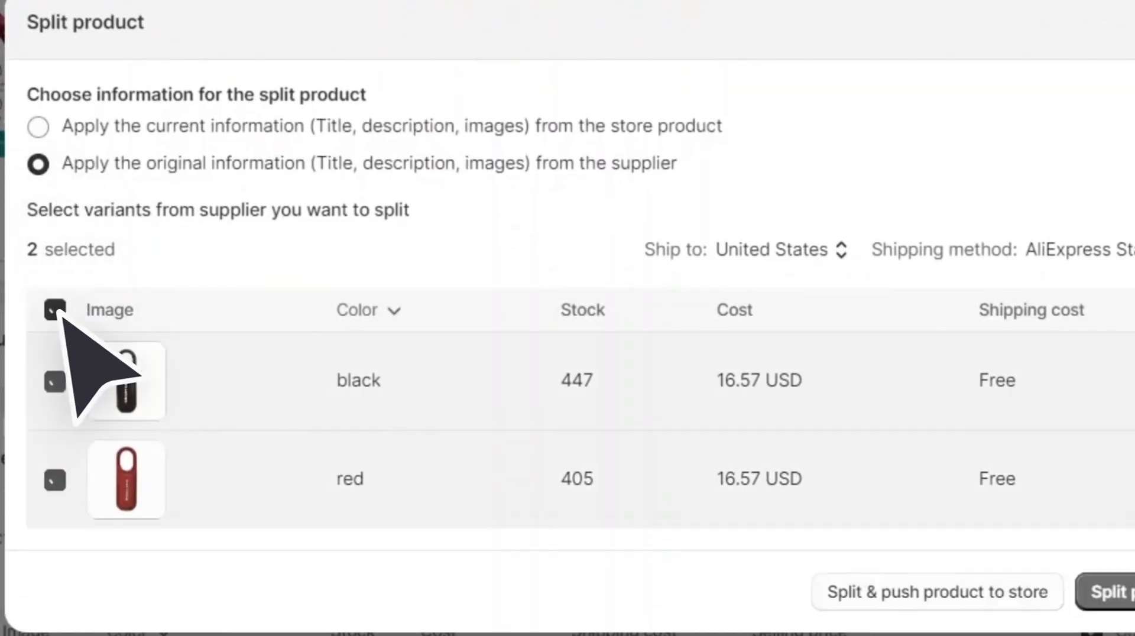
pyautogui.click(948, 202)
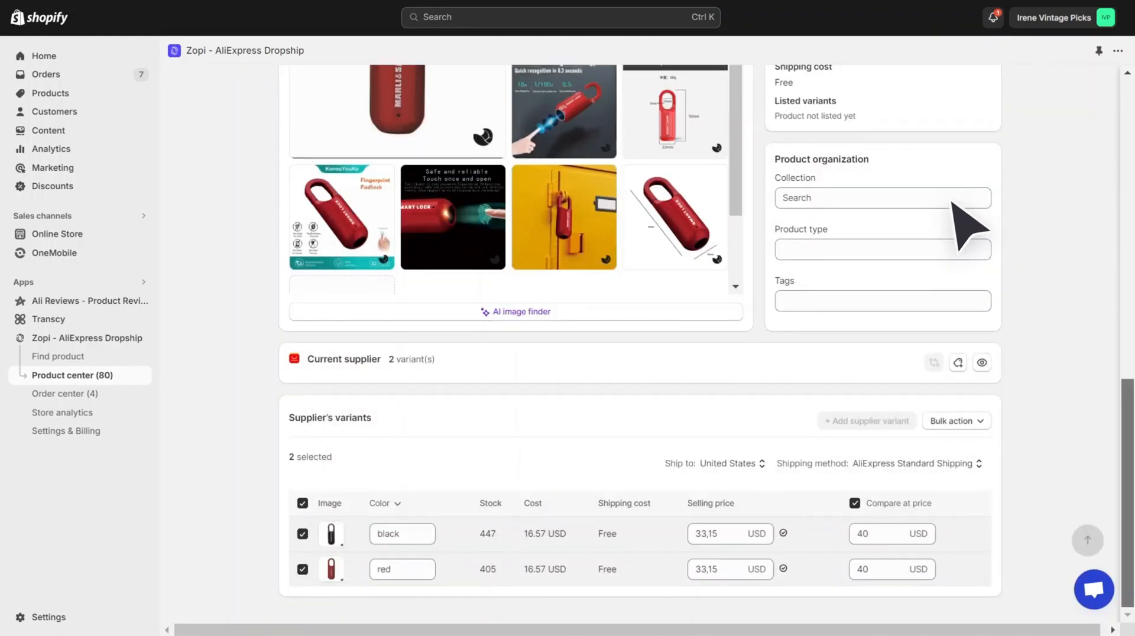
# Push the fingerprint padlock to the store, keeping it published and on sale when out of stock.
pyautogui.scroll(8, 969, 225)
pyautogui.scroll(3, 970, 225)
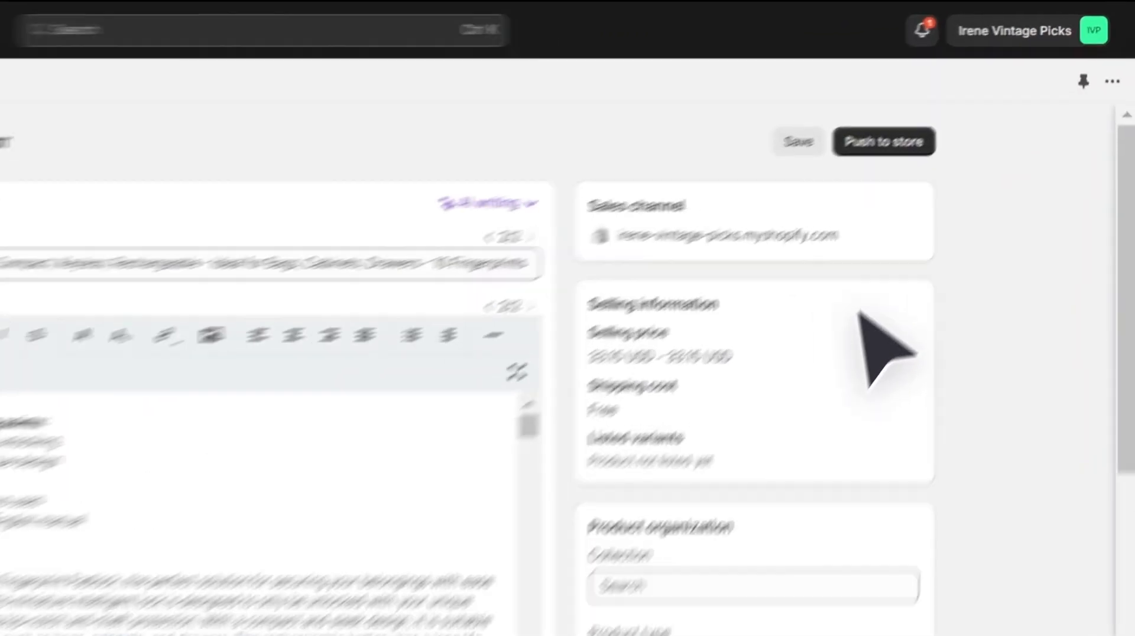
pyautogui.click(984, 90)
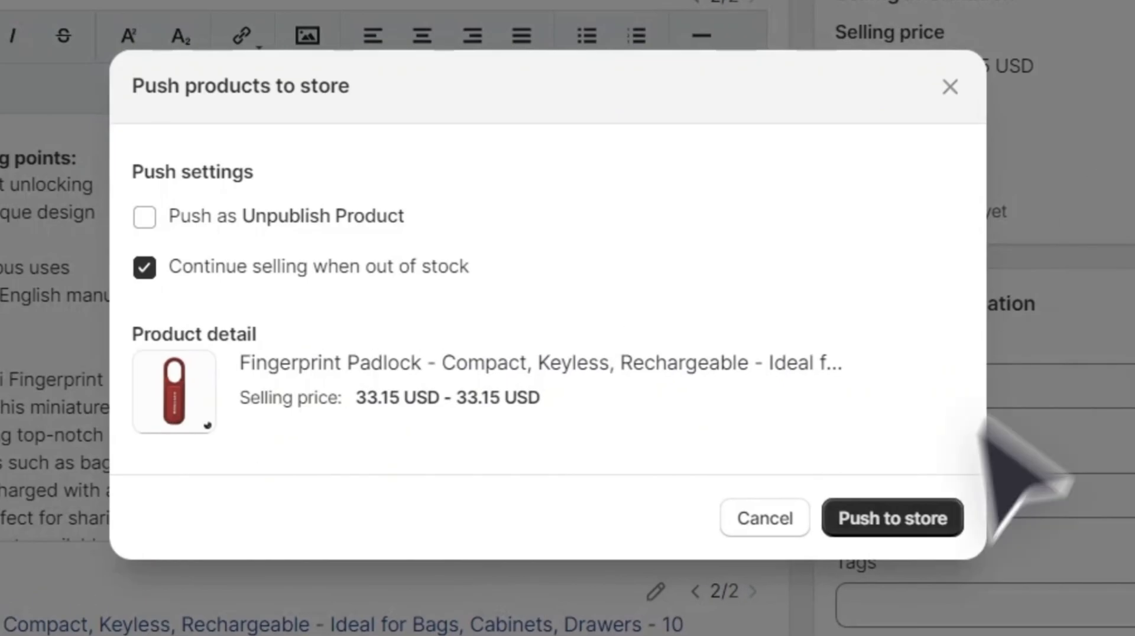
pyautogui.click(818, 444)
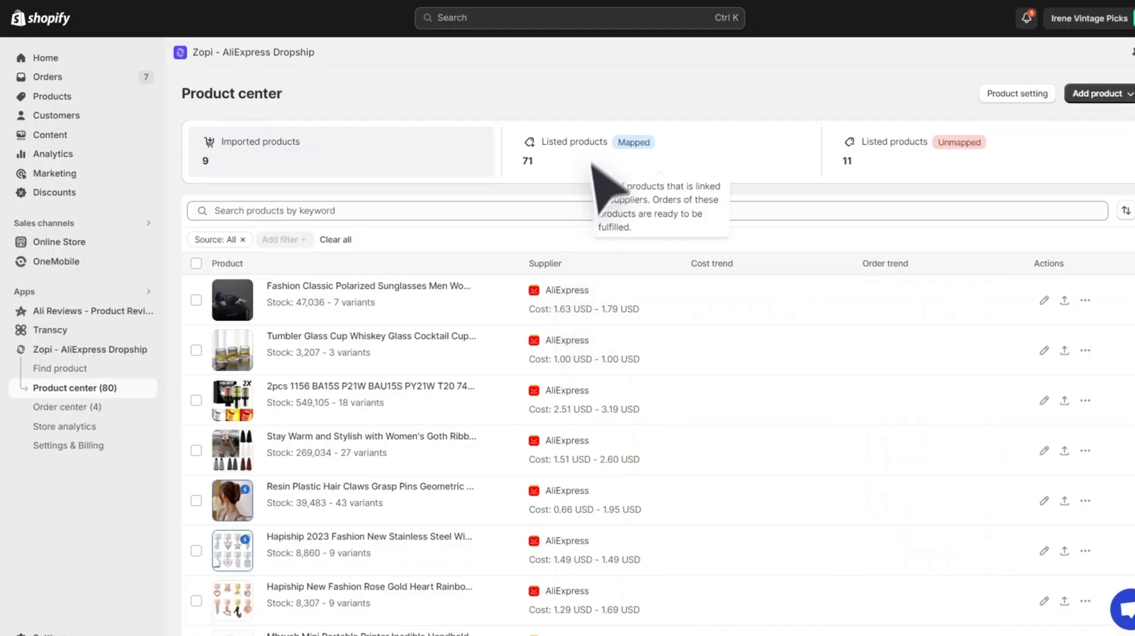
# Open the Y2k sunglasses from the mapped listed products and generate an English AI title and description from the current content.
pyautogui.click(591, 162)
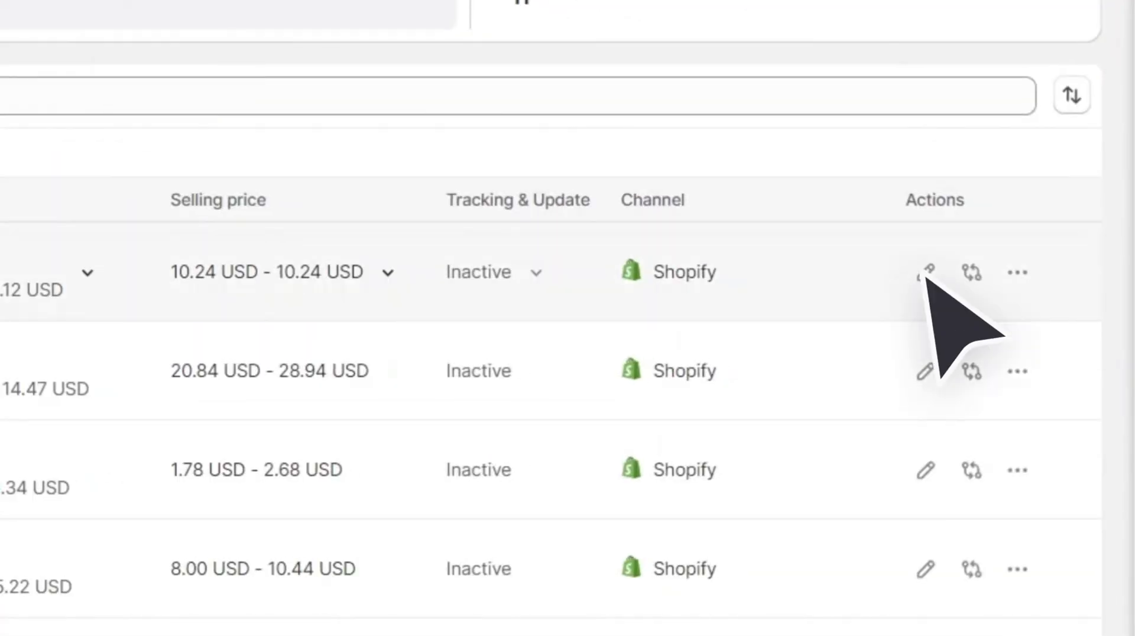
pyautogui.click(1051, 300)
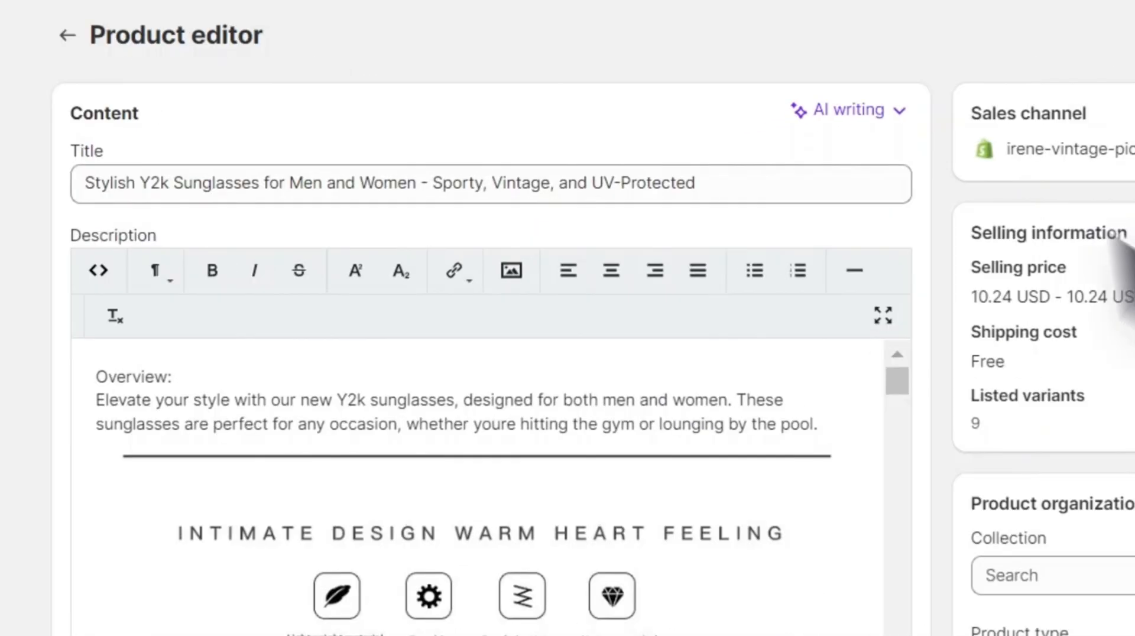
pyautogui.click(900, 111)
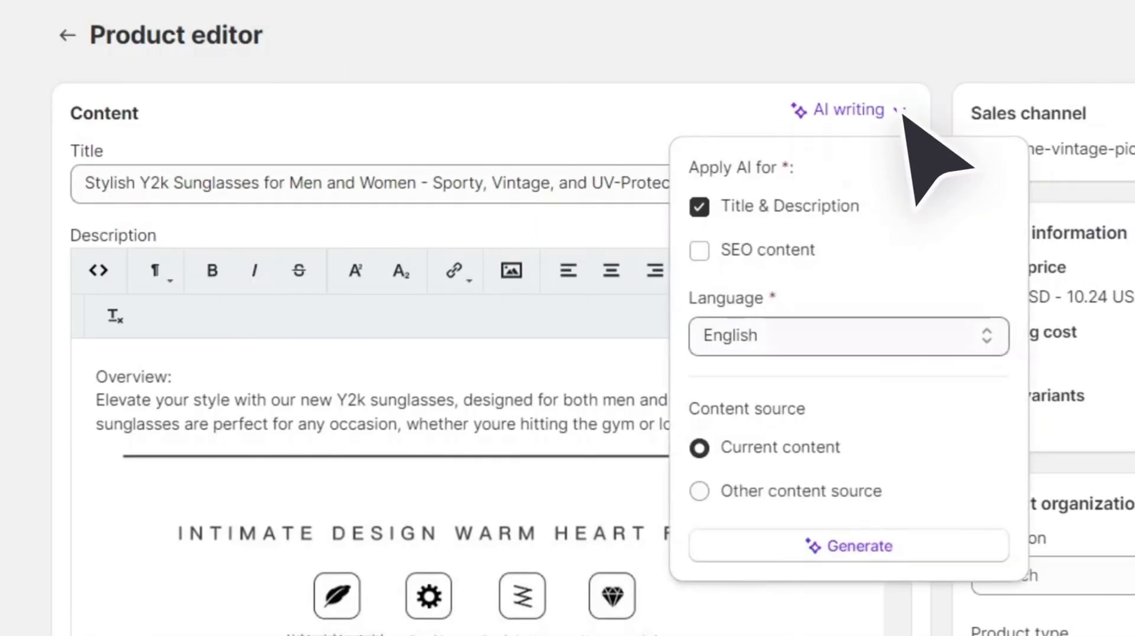
pyautogui.click(946, 549)
# Turn on image optimization for the sunglasses' product images.
pyautogui.scroll(-5, 946, 455)
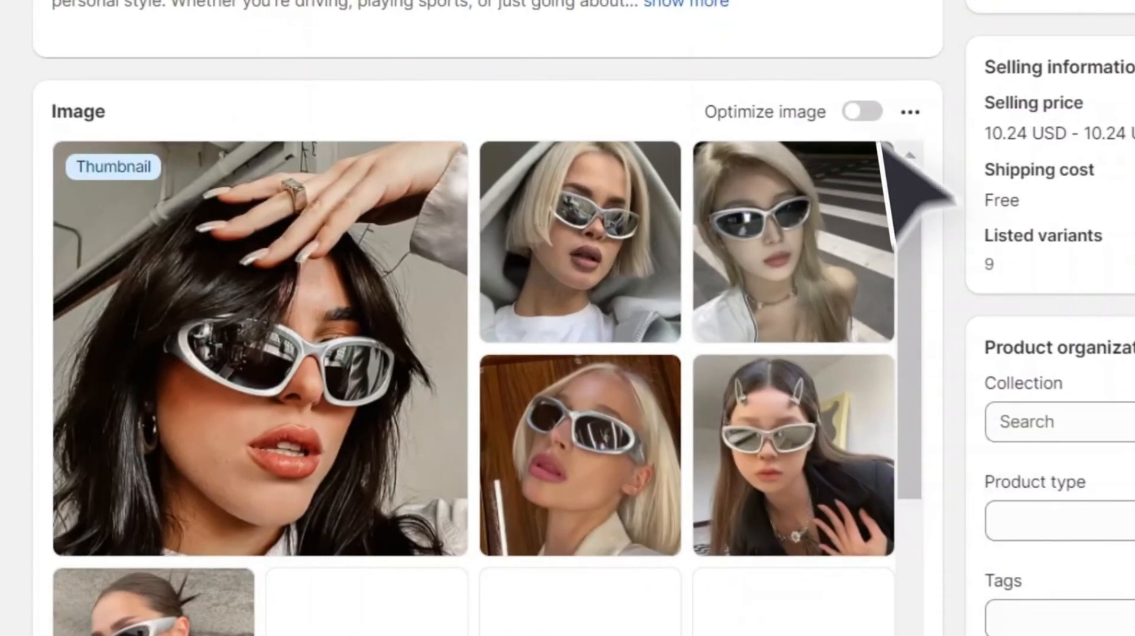
pyautogui.click(737, 175)
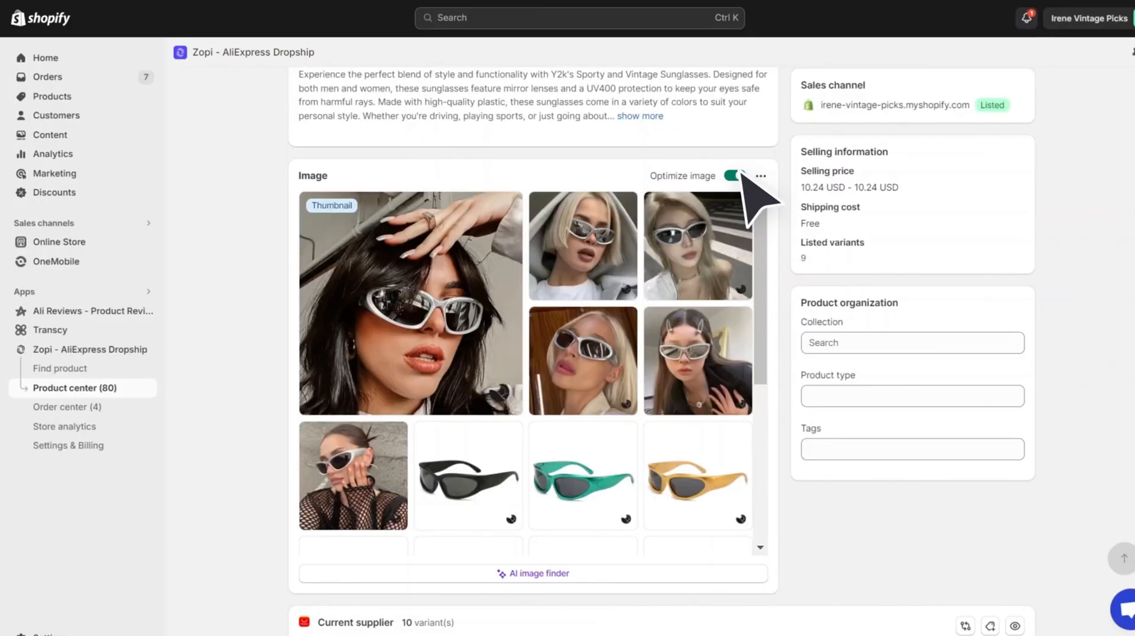
# Open the sunglasses' Color variant options for editing, go through the option values and save them as they are.
pyautogui.scroll(-8, 1061, 324)
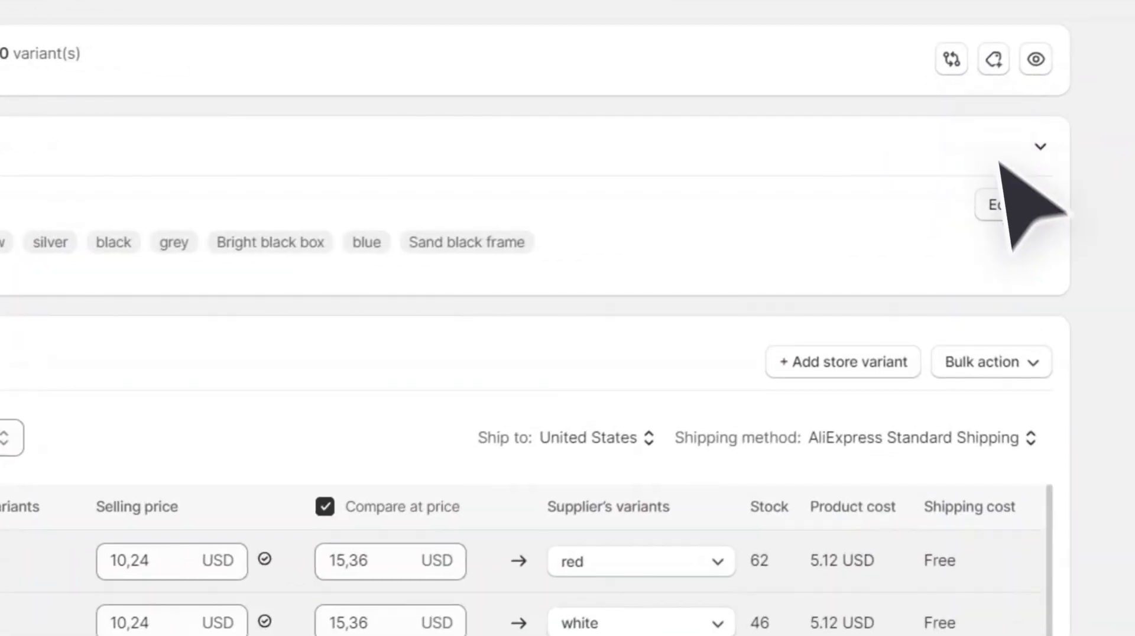
pyautogui.click(962, 170)
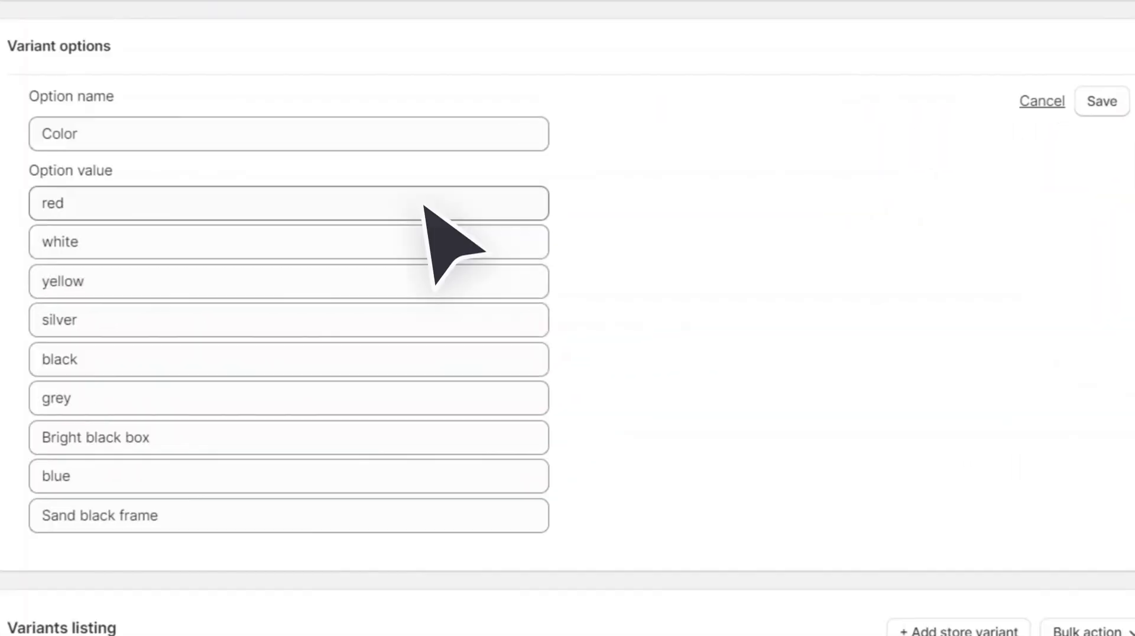
pyautogui.click(399, 318)
pyautogui.click(470, 290)
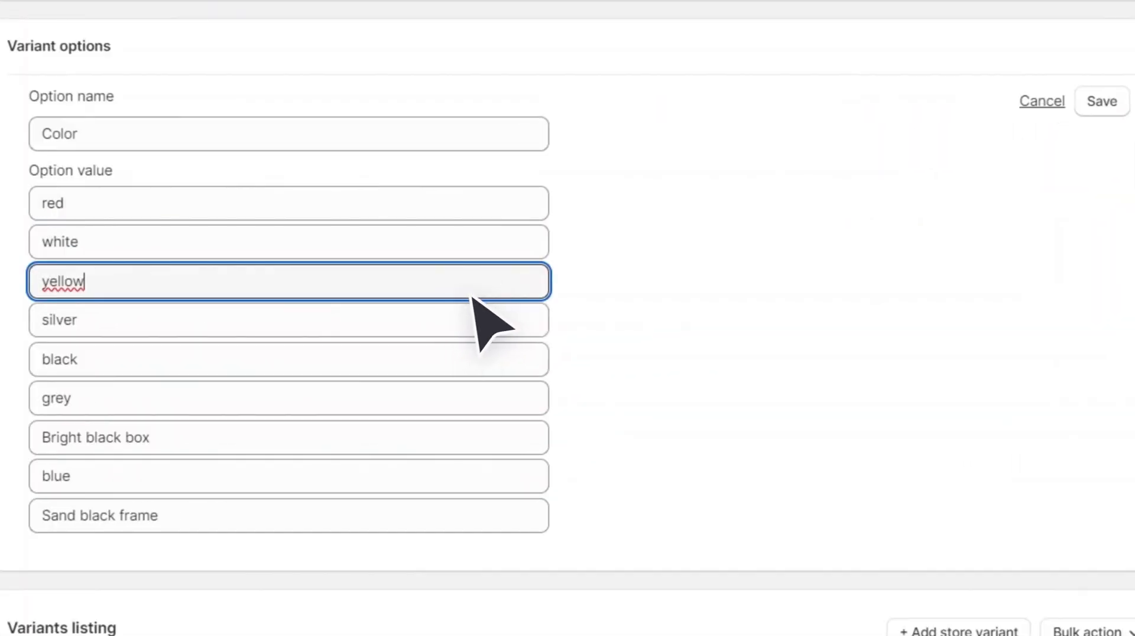
pyautogui.click(504, 317)
pyautogui.click(486, 353)
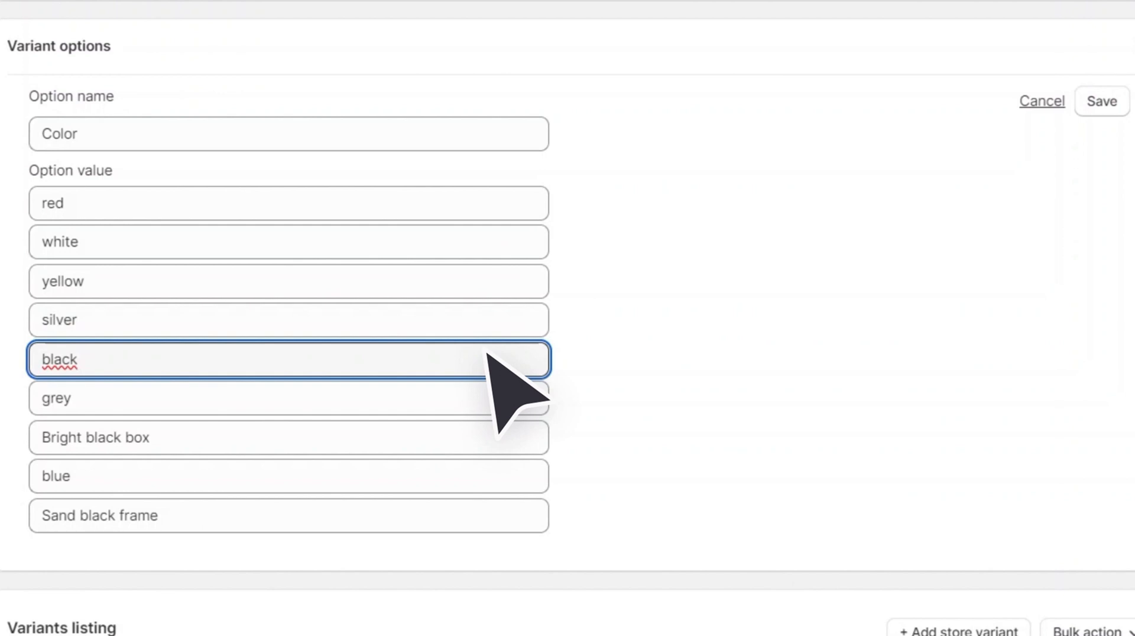
pyautogui.click(1101, 101)
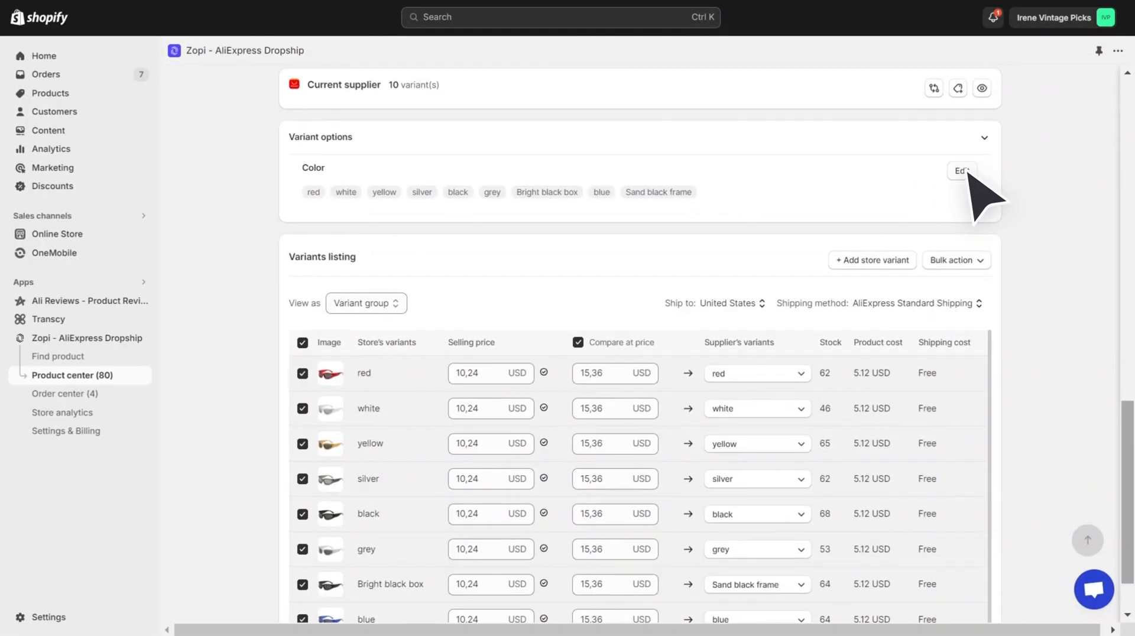
# Open the red variant's selling price and compare-at price for editing in the variants listing.
pyautogui.scroll(-2, 968, 172)
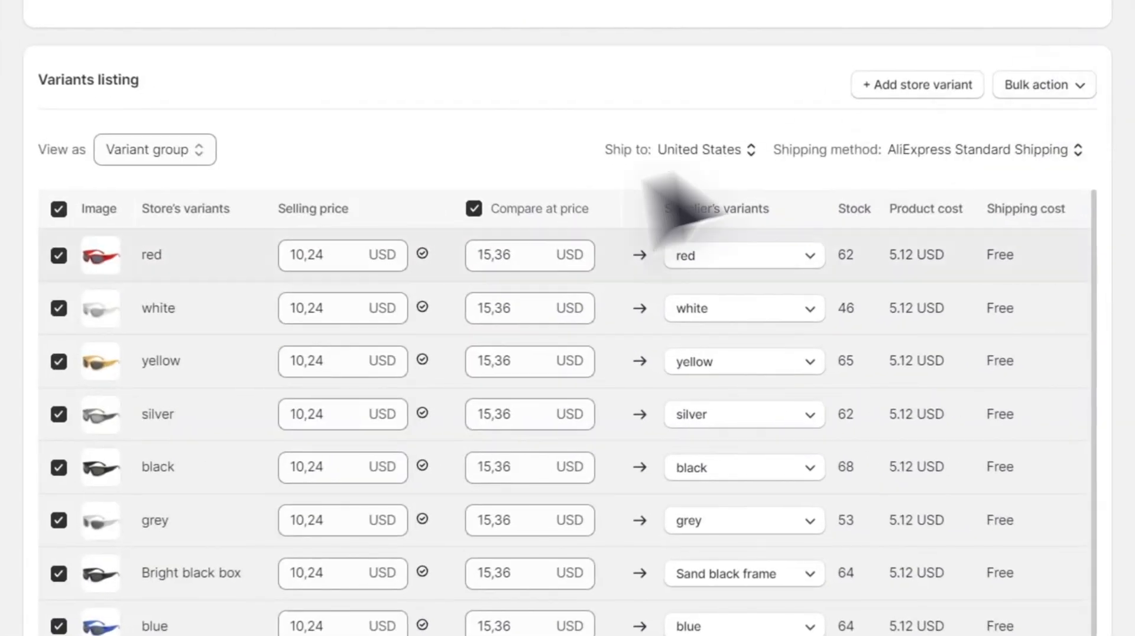
pyautogui.click(367, 255)
pyautogui.click(547, 260)
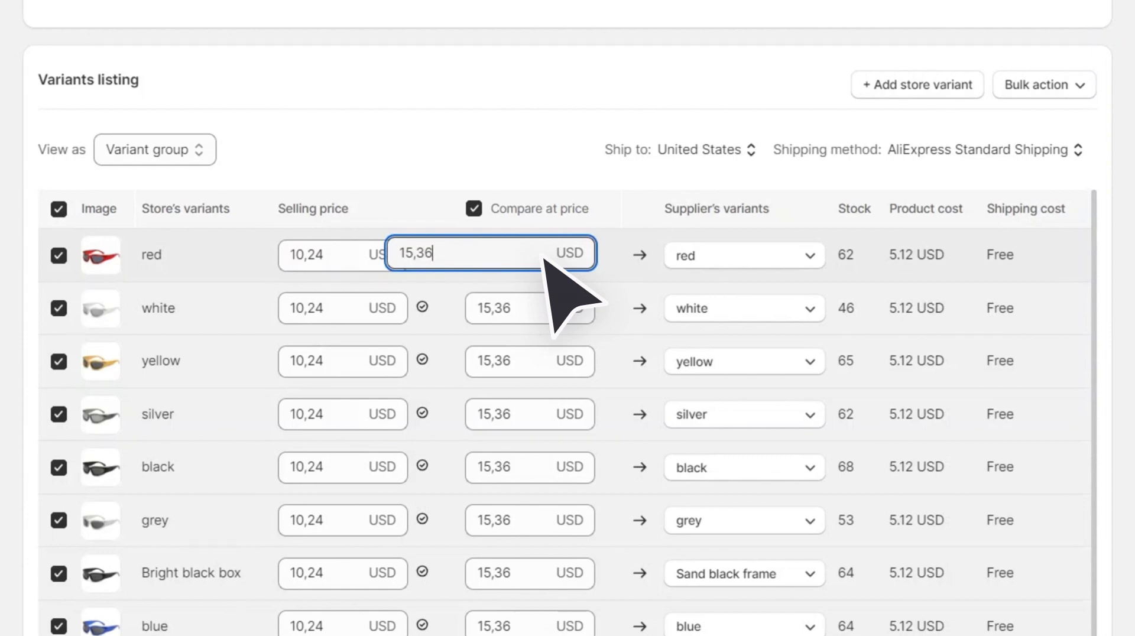
# Map the store's Bright black box variant to the supplier's Bright black box variant.
pyautogui.scroll(-2, 553, 251)
pyautogui.click(821, 489)
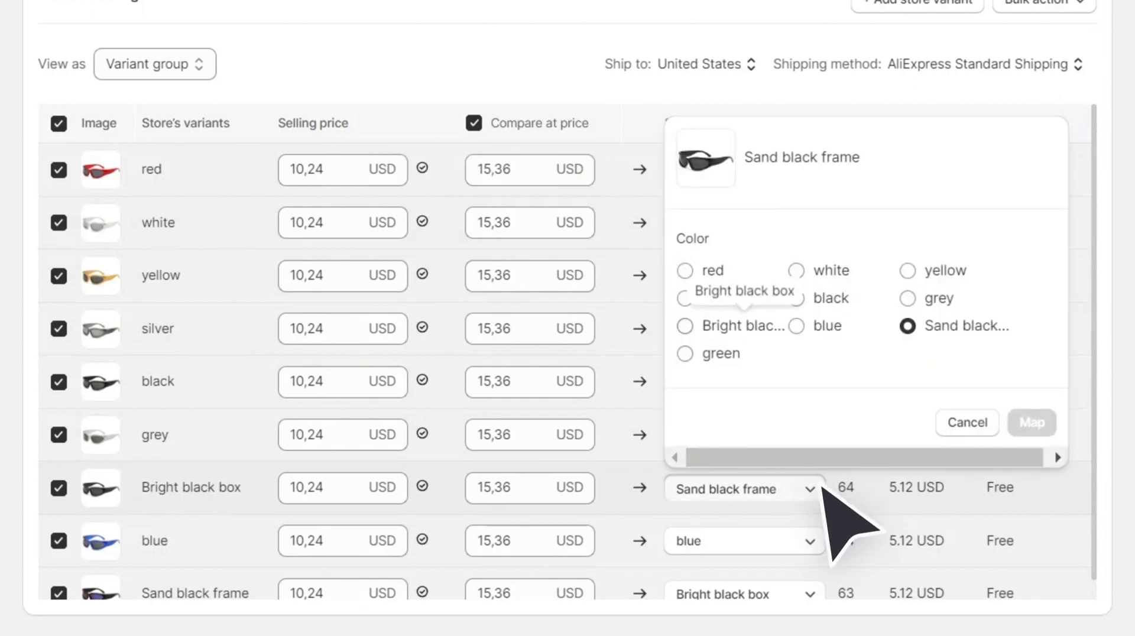
pyautogui.click(691, 322)
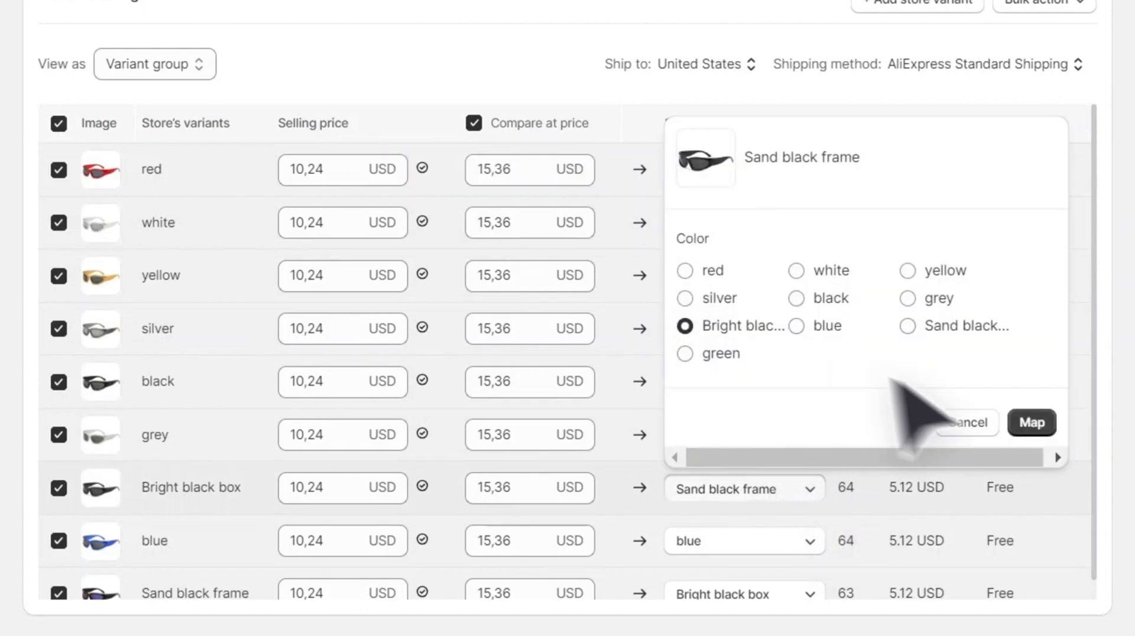
pyautogui.click(1045, 424)
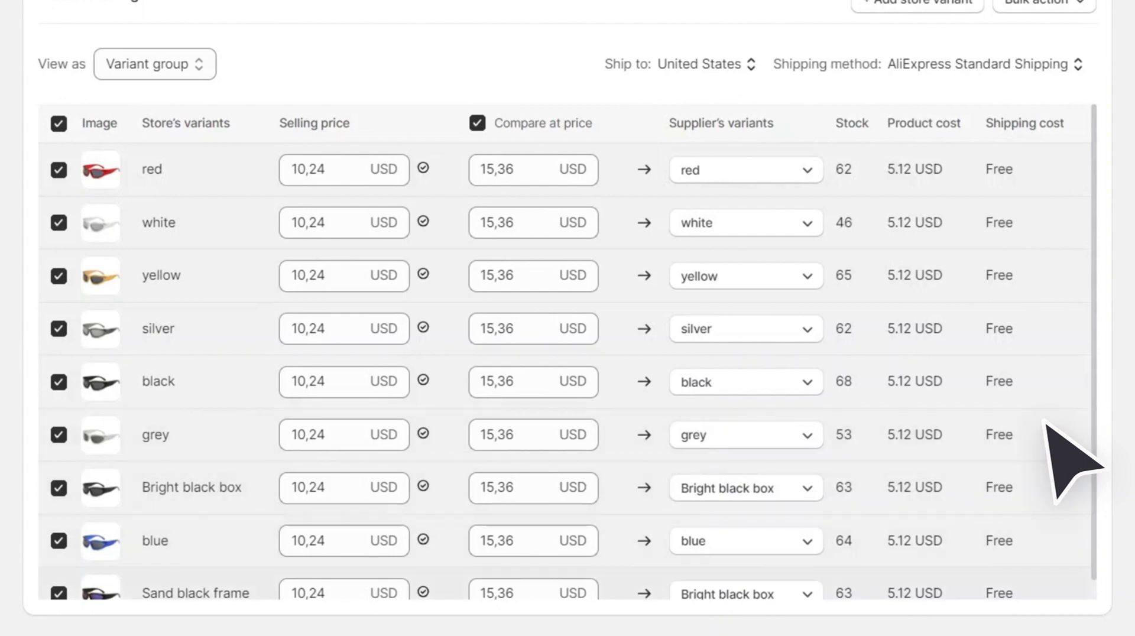
# Add a store variant with the color Green and assign it the green sunglasses image.
pyautogui.scroll(3, 1058, 472)
pyautogui.click(919, 131)
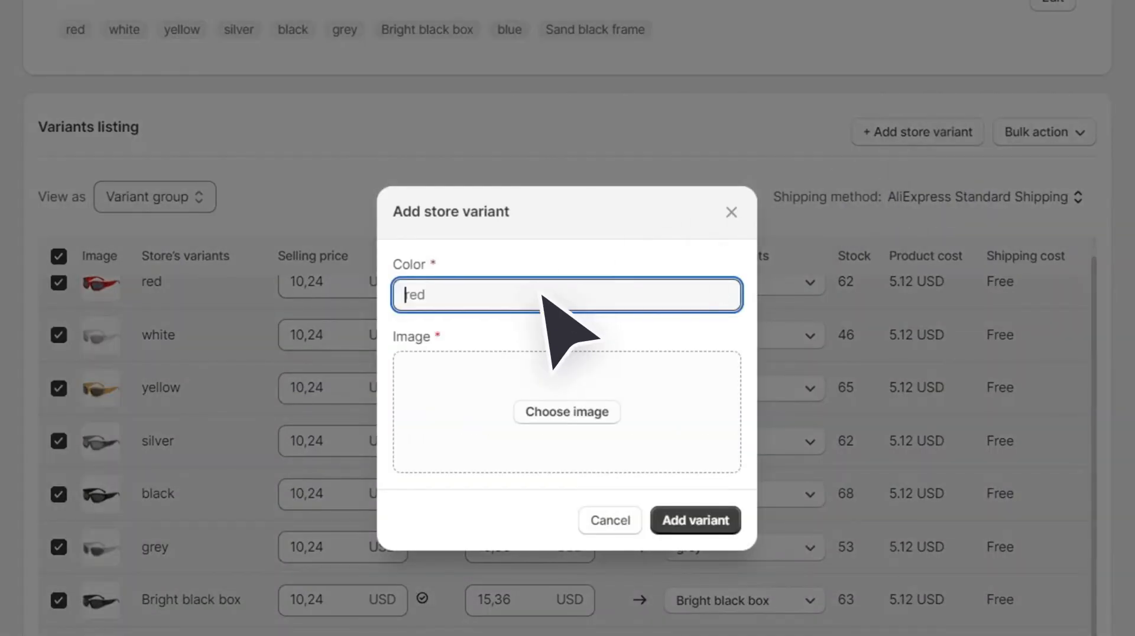
pyautogui.write('Green')
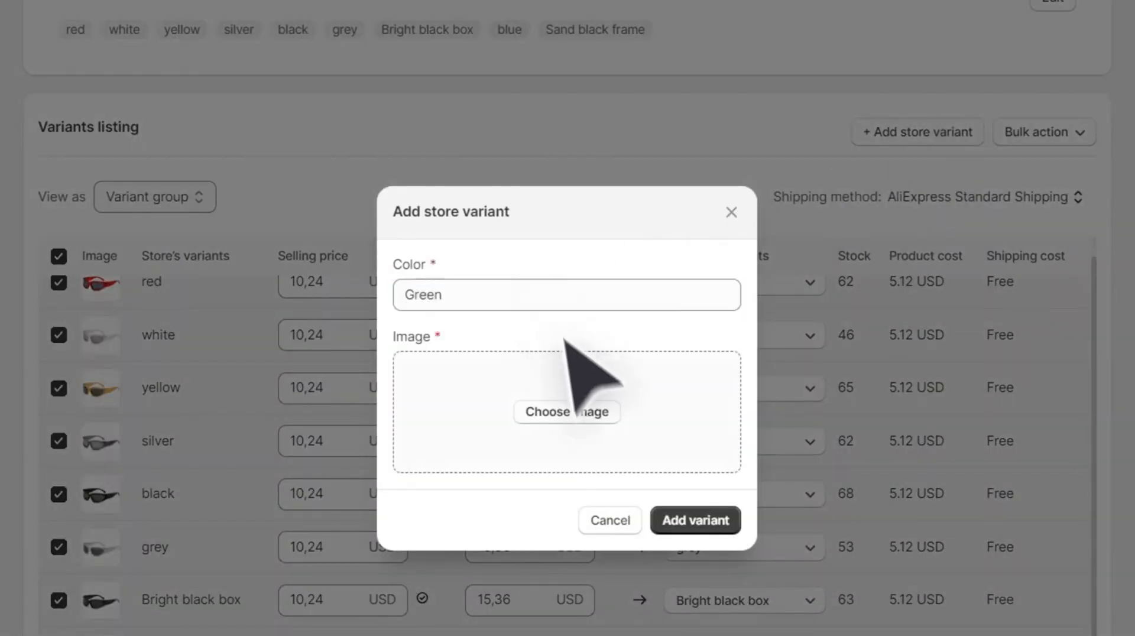
pyautogui.click(602, 413)
pyautogui.click(783, 325)
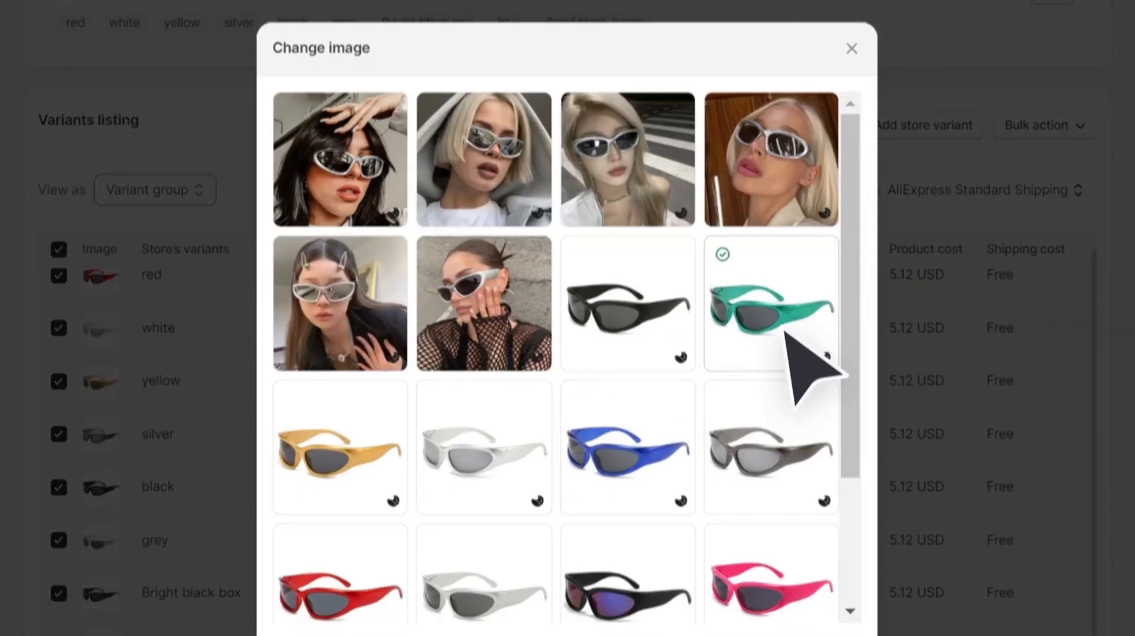
pyautogui.click(833, 540)
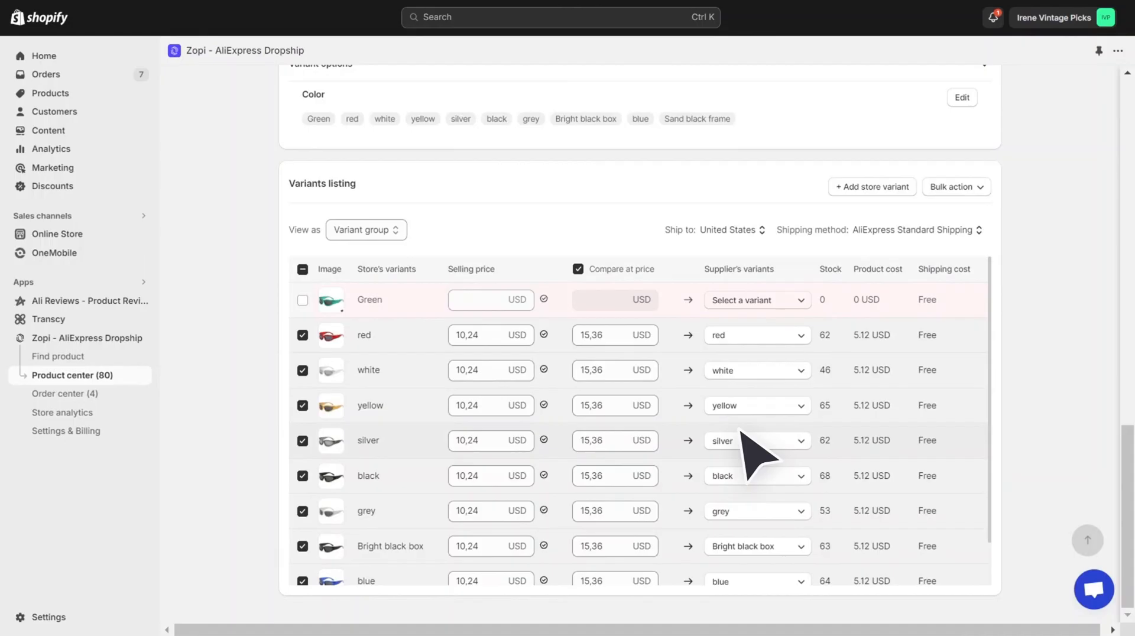
# Map the new Green store variant to the supplier's green variant.
pyautogui.click(794, 302)
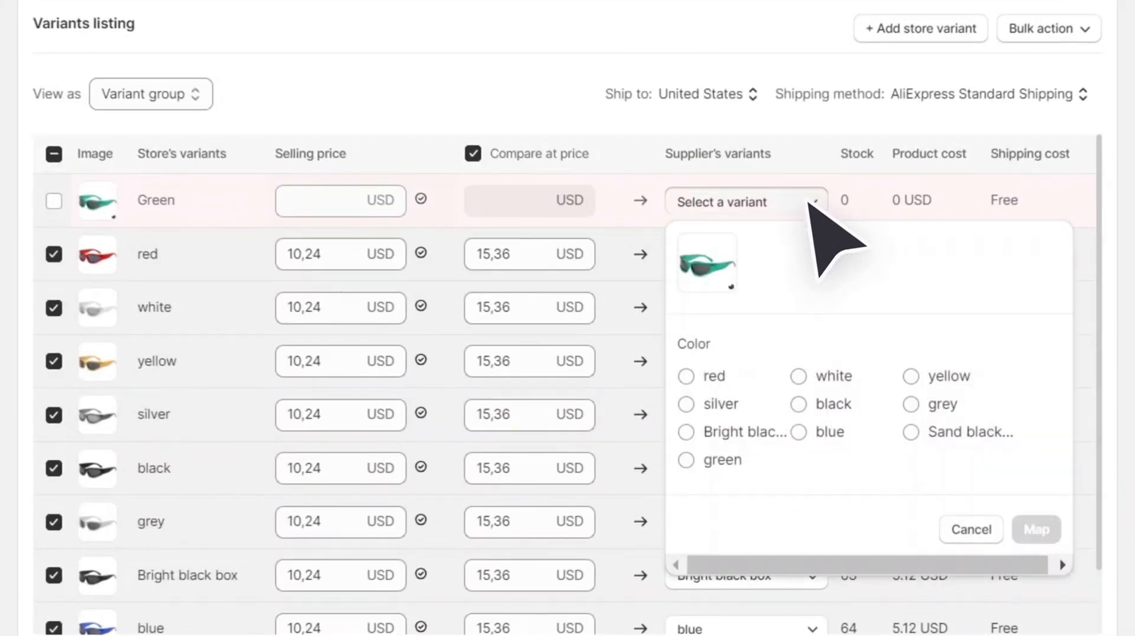
pyautogui.click(720, 471)
pyautogui.click(1036, 529)
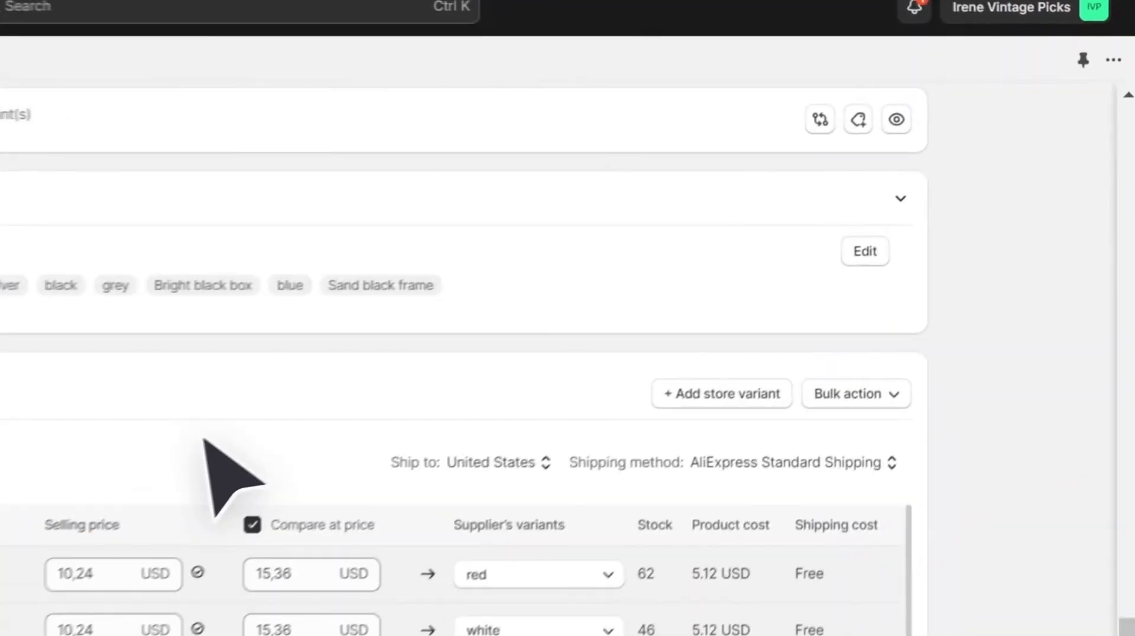
# Search for similar suppliers for the Y2k sunglasses from the supplier update, and return to the product editor.
pyautogui.click(819, 121)
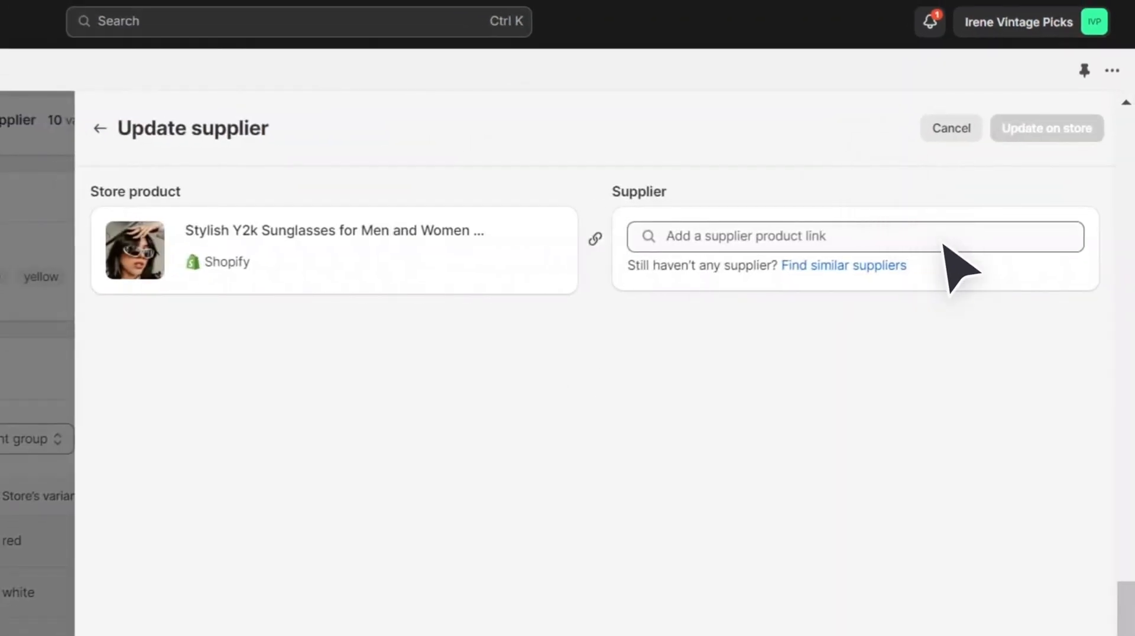
pyautogui.click(887, 265)
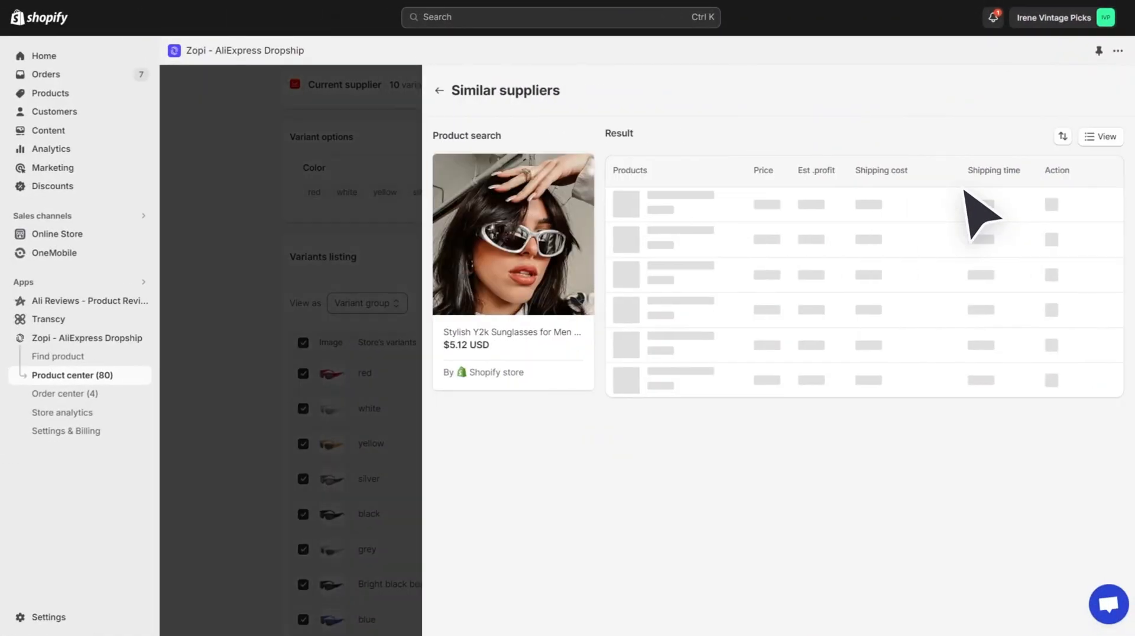
pyautogui.click(439, 90)
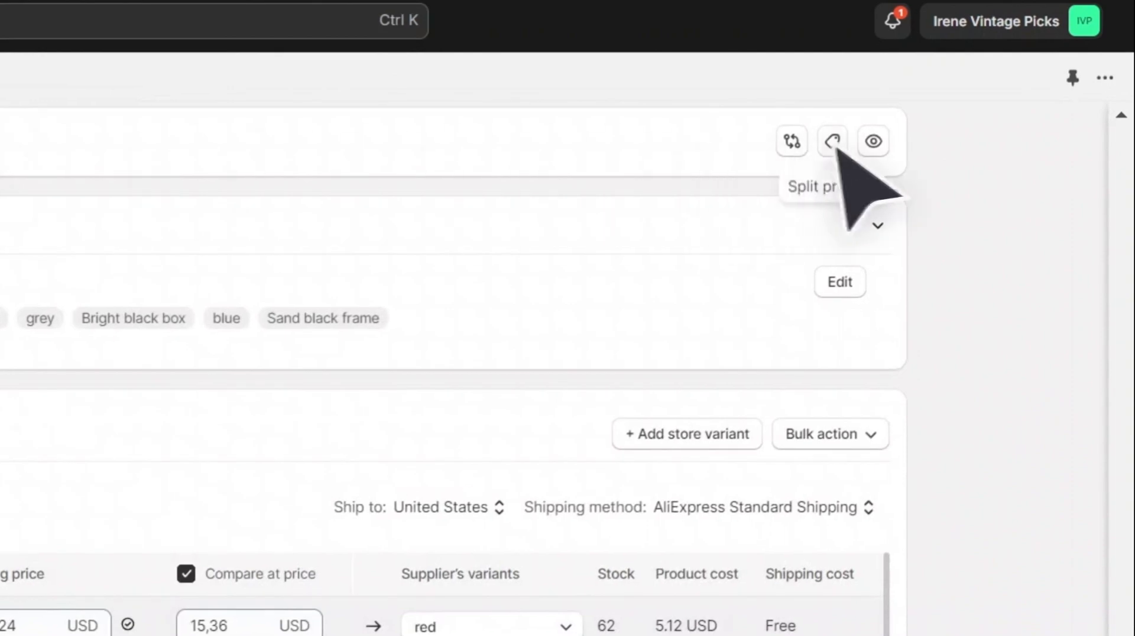
# Split all supplier variants into an imported product using the supplier's original information, and save and update the edited product on the store.
pyautogui.click(957, 88)
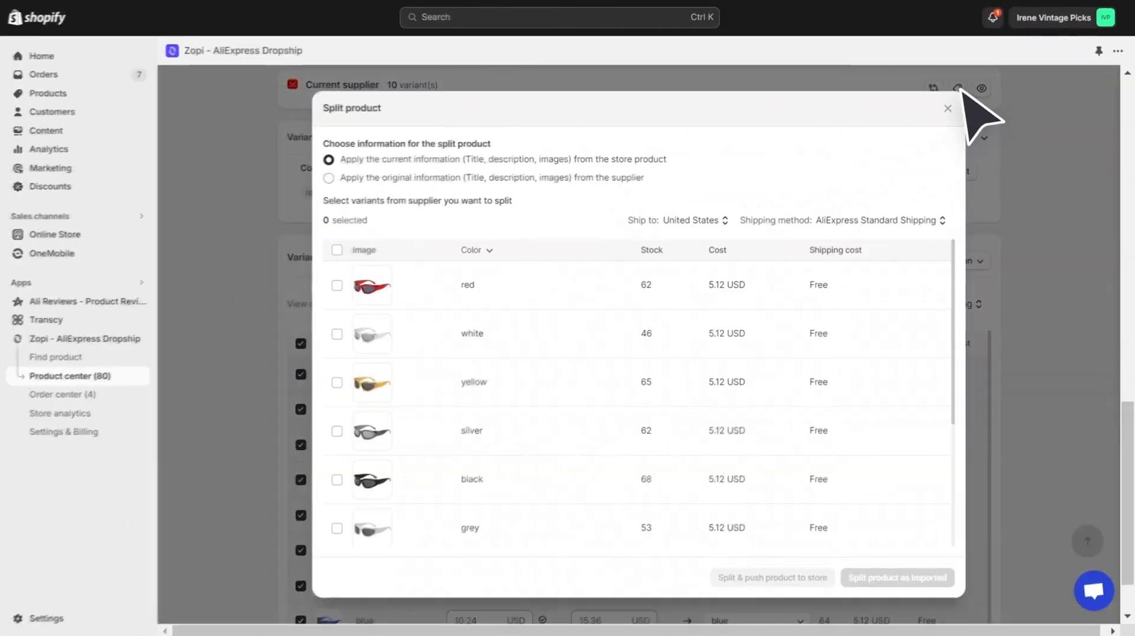
pyautogui.click(328, 178)
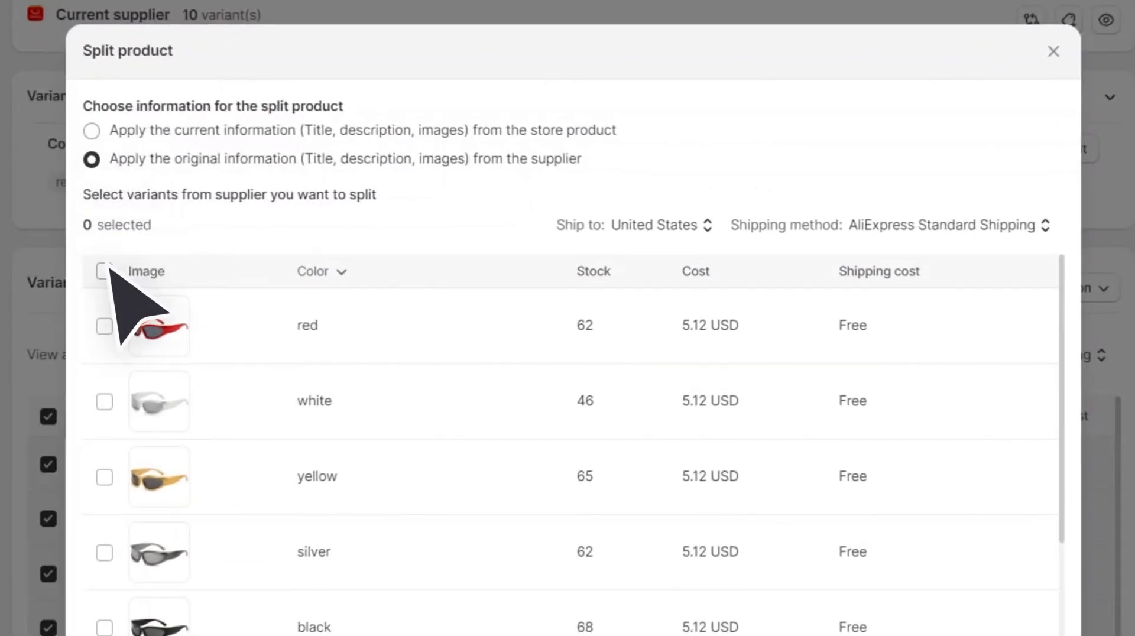
pyautogui.click(105, 270)
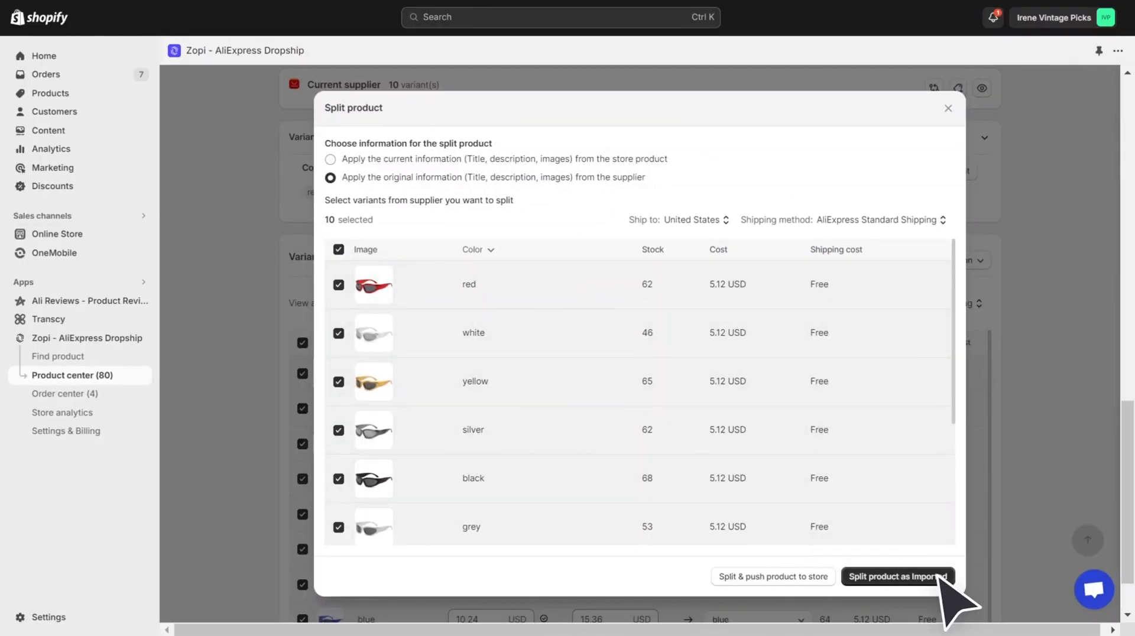
pyautogui.click(936, 577)
pyautogui.scroll(17, 961, 521)
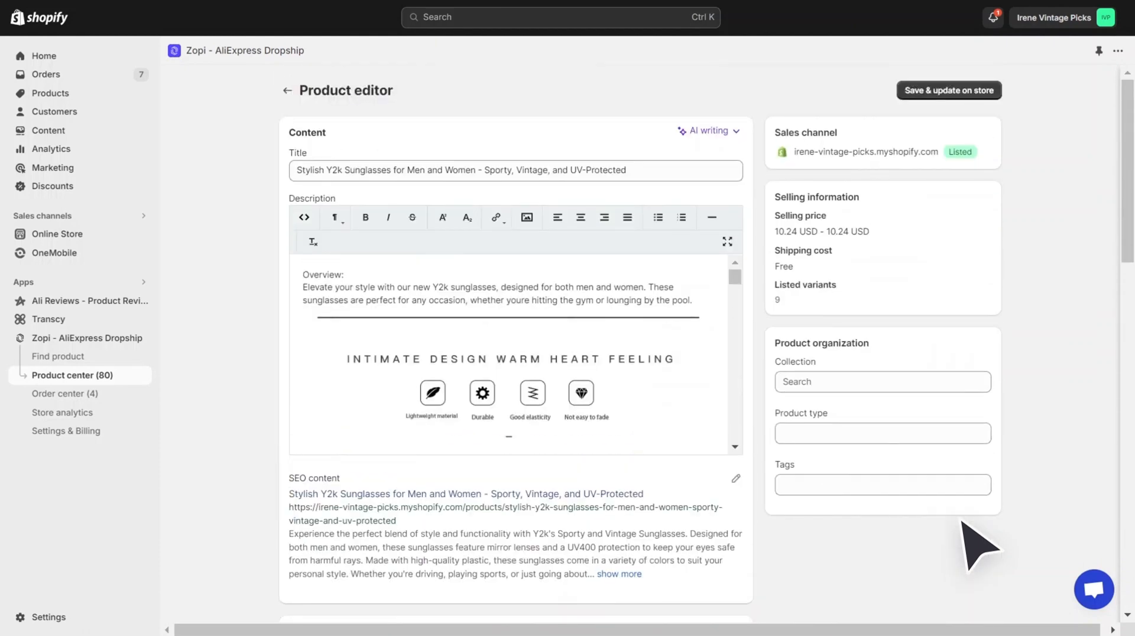
pyautogui.click(993, 90)
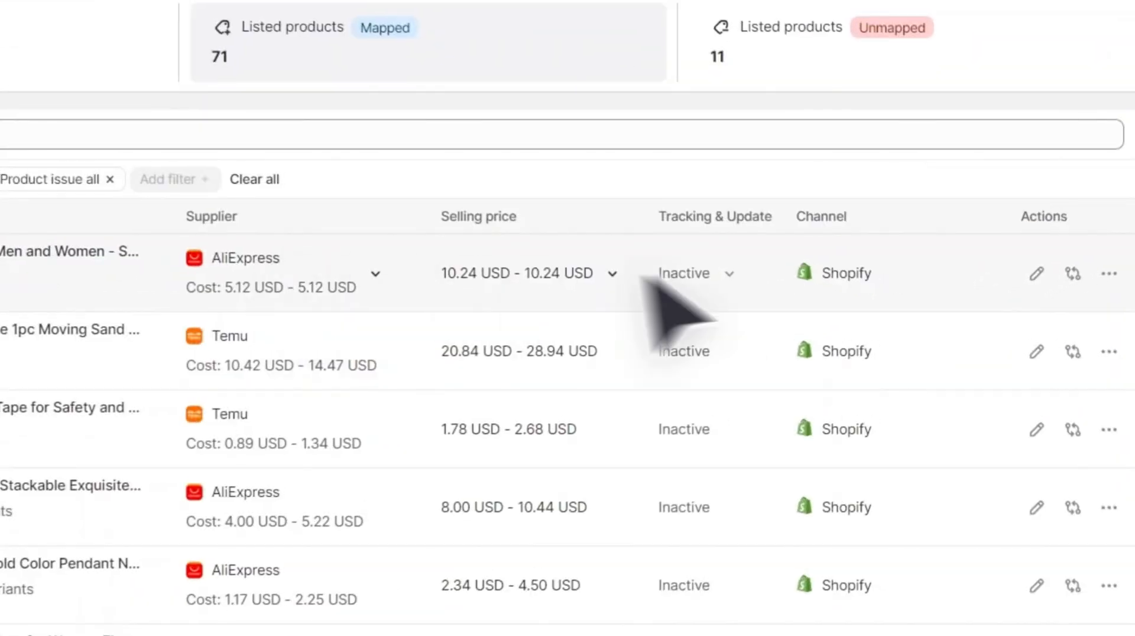
# From the Y2k sunglasses' tracking details, open the product settings and enable Update out of stock product with Set as draft.
pyautogui.click(828, 290)
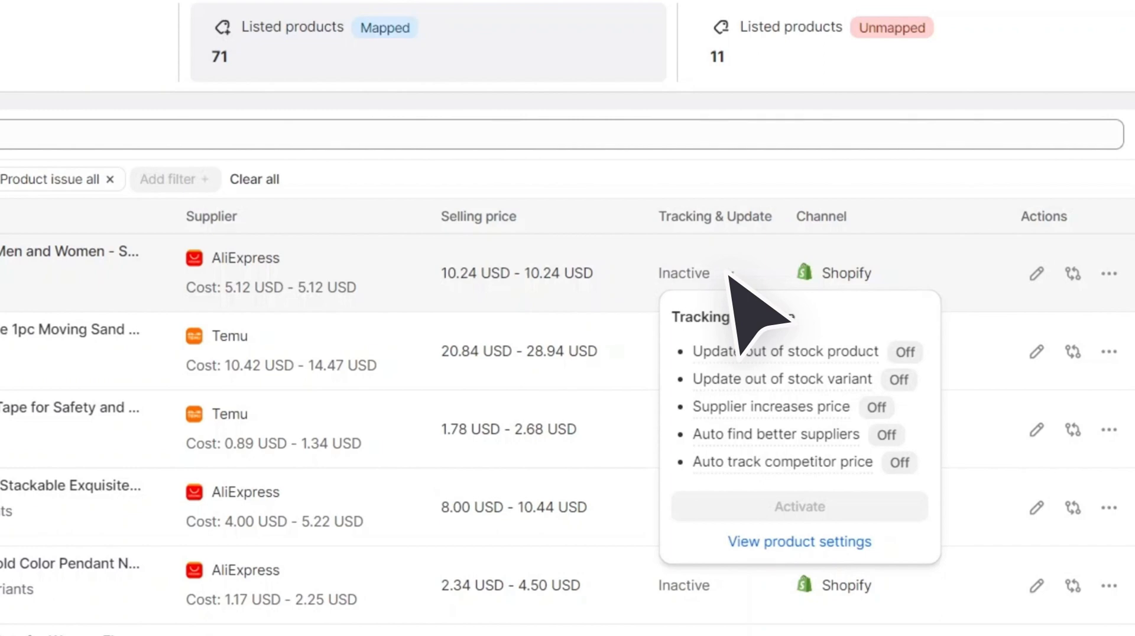
pyautogui.click(851, 549)
pyautogui.scroll(-3, 82, 145)
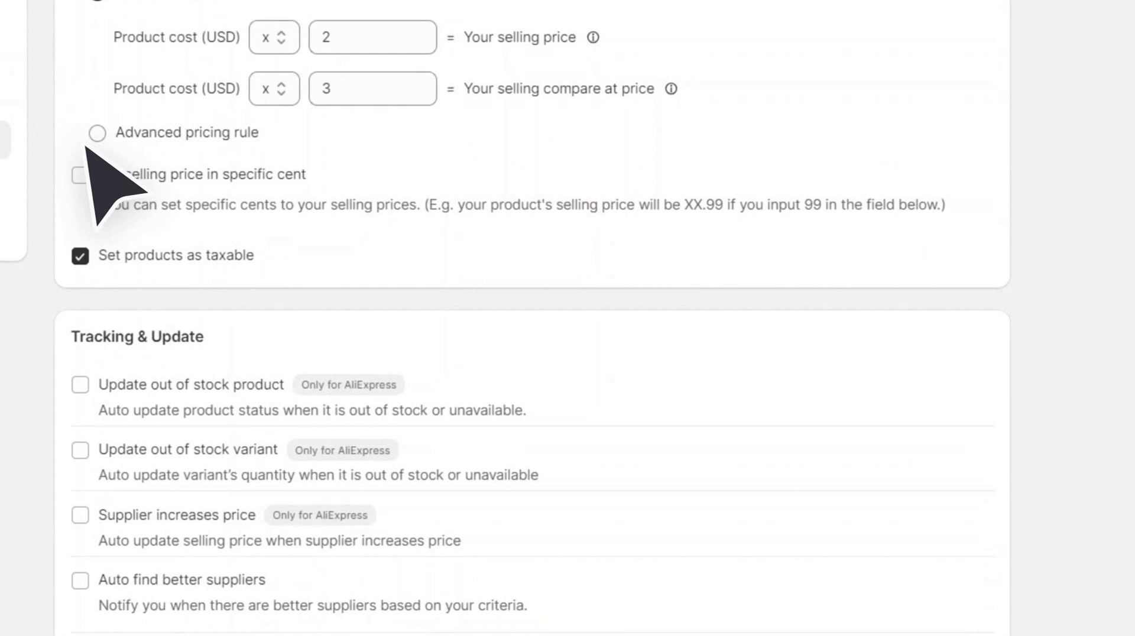
pyautogui.click(80, 385)
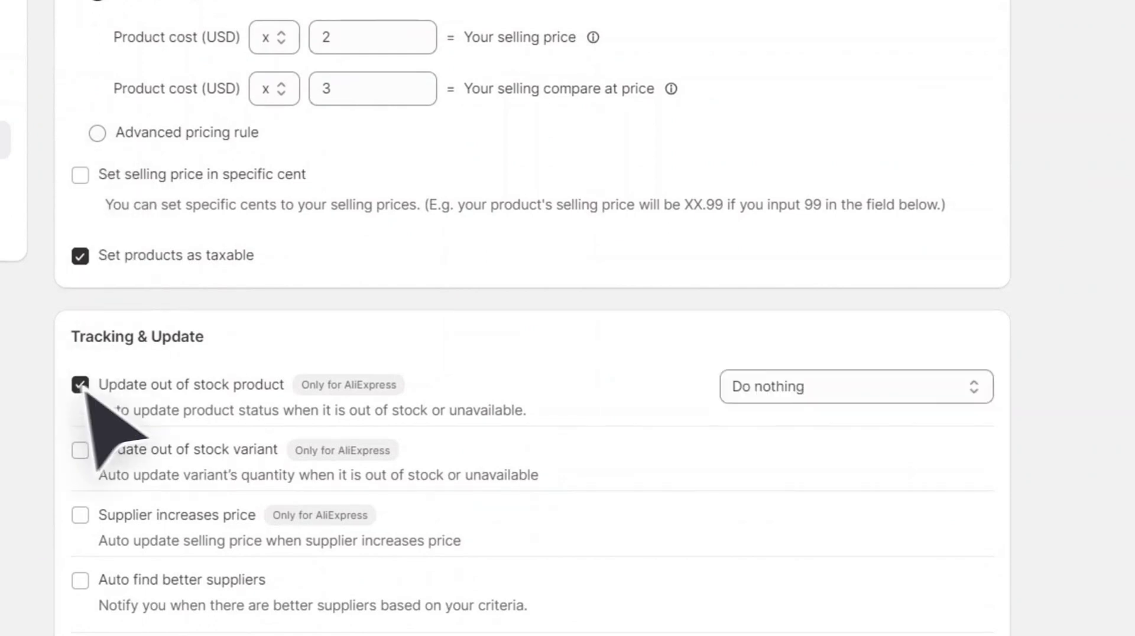
pyautogui.click(940, 387)
pyautogui.click(919, 435)
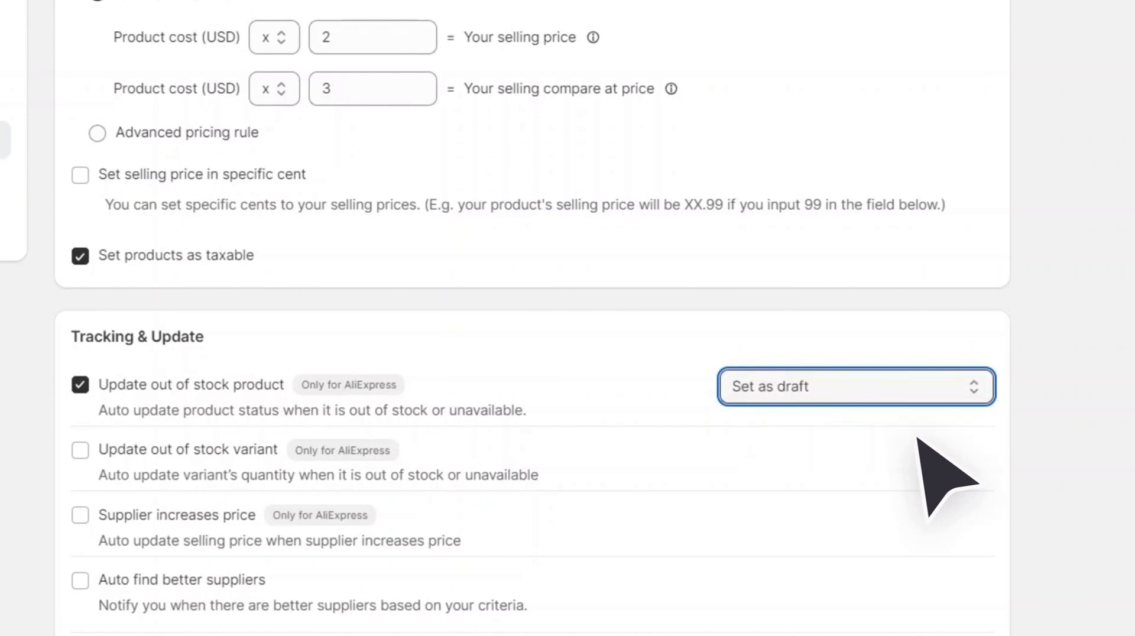
# Enable Update out of stock variant and set its action to Set quantity to Zero on Shopify.
pyautogui.click(81, 450)
pyautogui.click(920, 455)
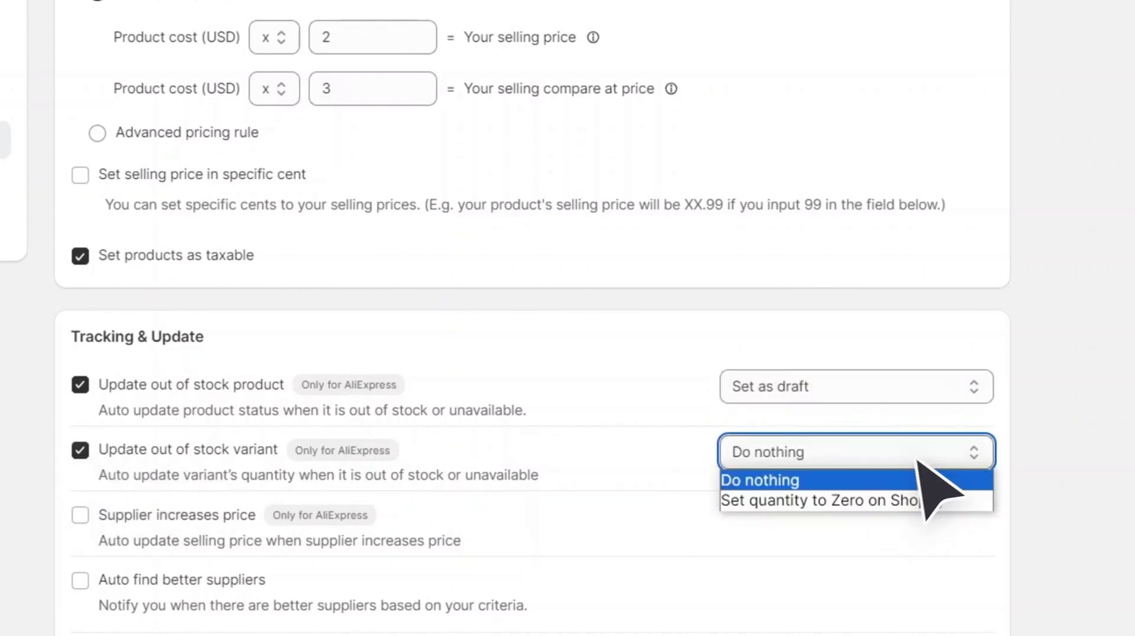
pyautogui.click(913, 502)
# Enable Supplier increases price with a 20% threshold and have the price updated based on the pricing rule.
pyautogui.scroll(-3, 914, 507)
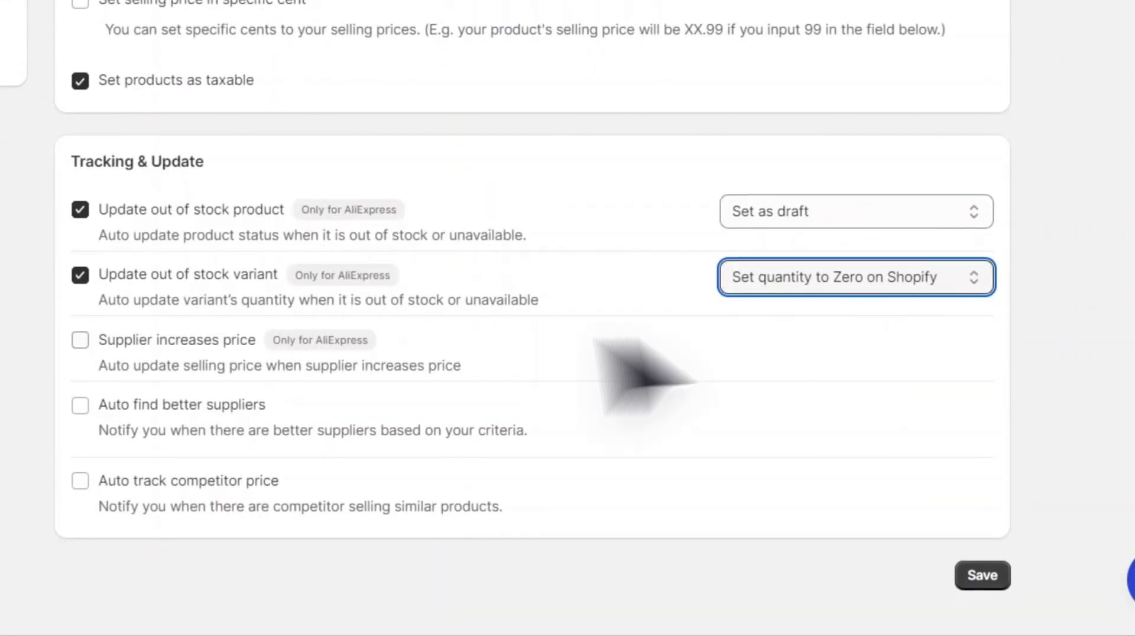
pyautogui.click(81, 340)
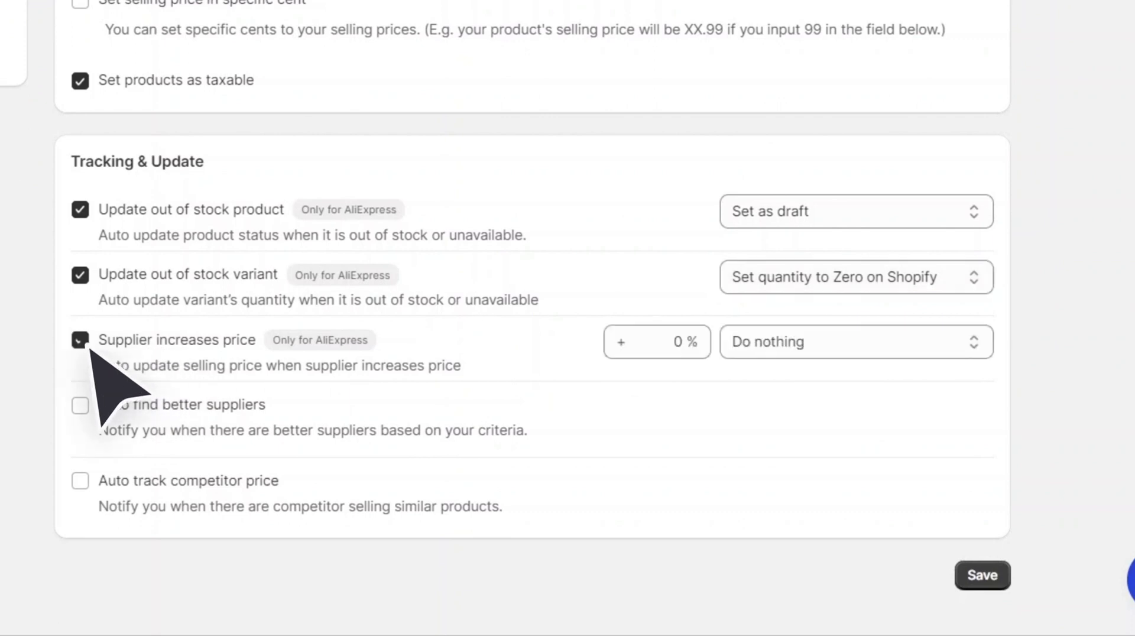
pyautogui.click(668, 351)
pyautogui.write('2')
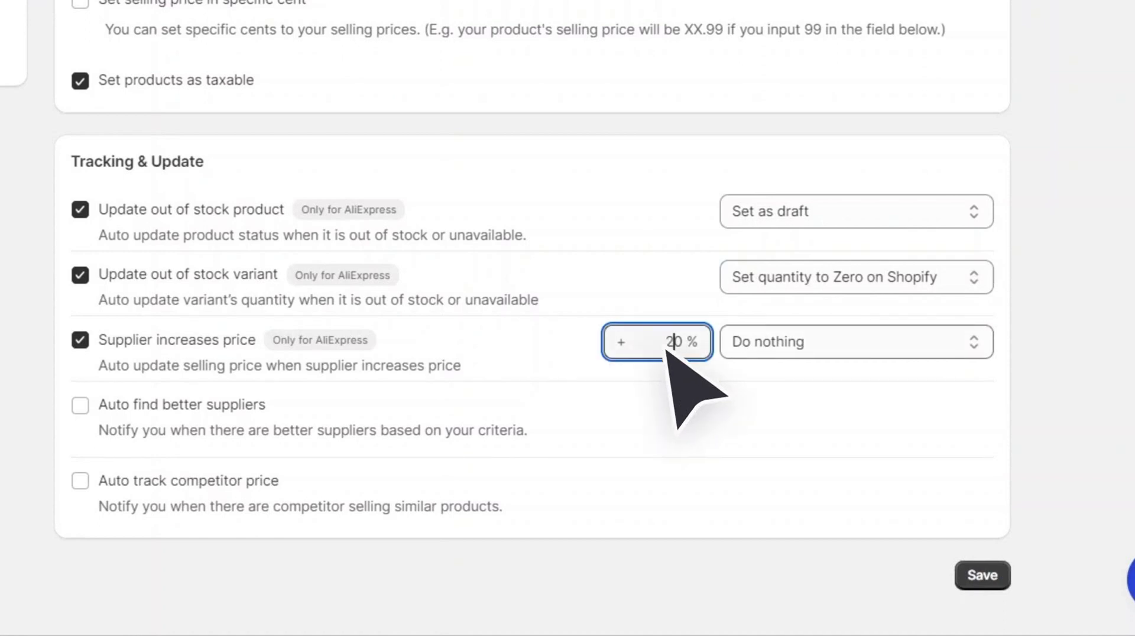
pyautogui.click(902, 347)
pyautogui.click(913, 390)
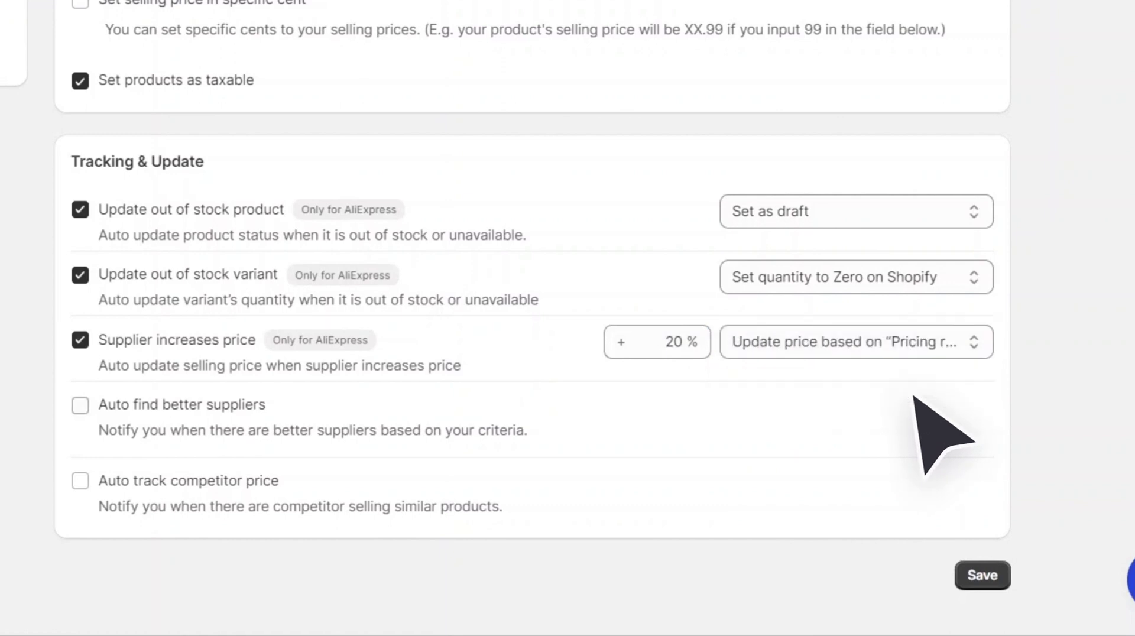
# Enable Auto find better suppliers in the Tracking & Update settings.
pyautogui.click(81, 407)
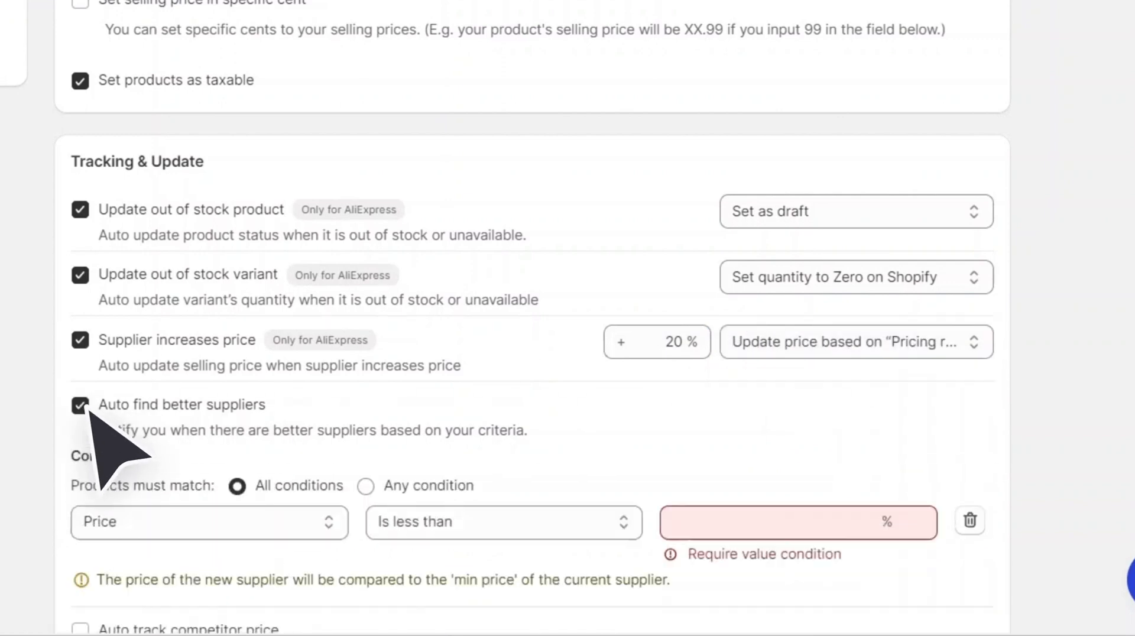
pyautogui.scroll(-3, 90, 412)
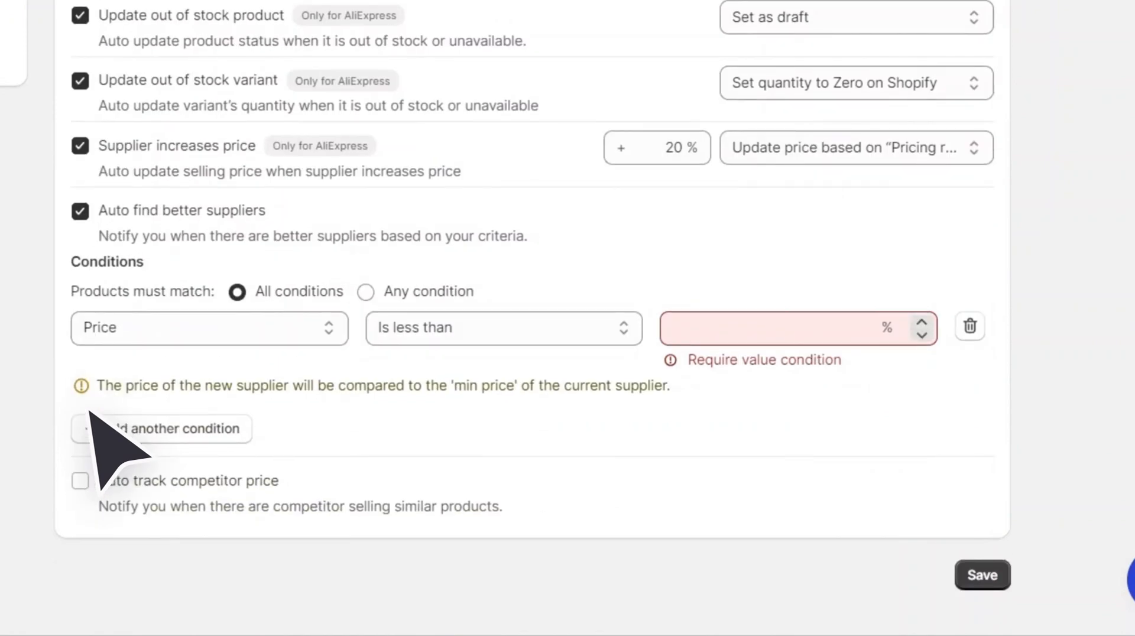
# Try Rating, Shipping time and Shipping cost as the better-supplier condition, and return it to Price.
pyautogui.click(304, 328)
pyautogui.click(216, 376)
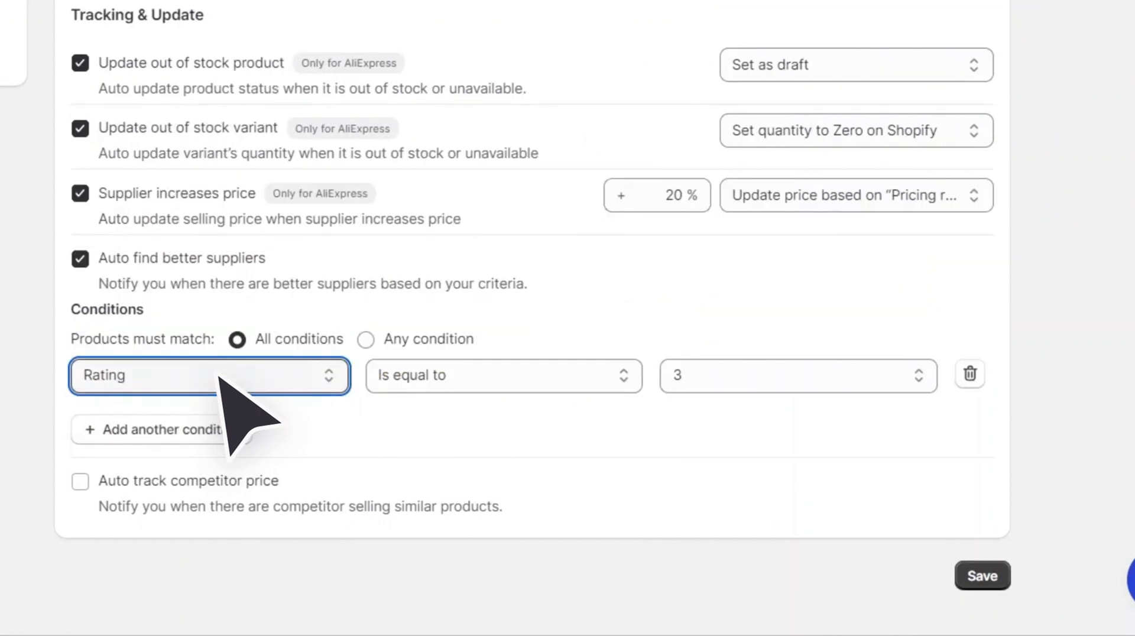
pyautogui.click(222, 378)
pyautogui.click(253, 450)
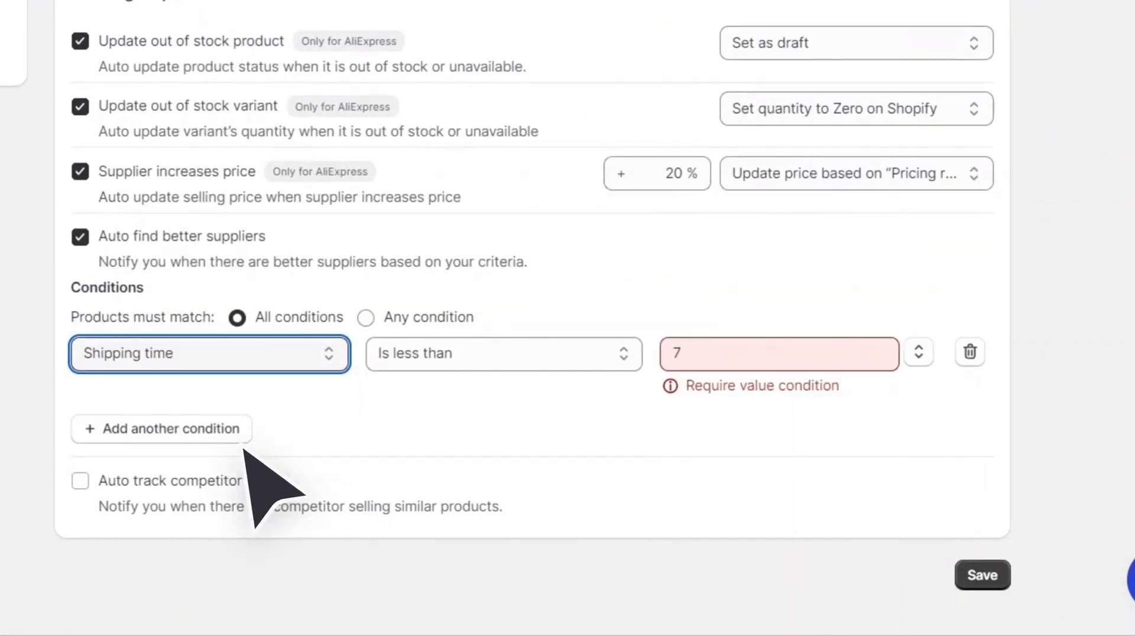
pyautogui.click(253, 354)
pyautogui.click(320, 440)
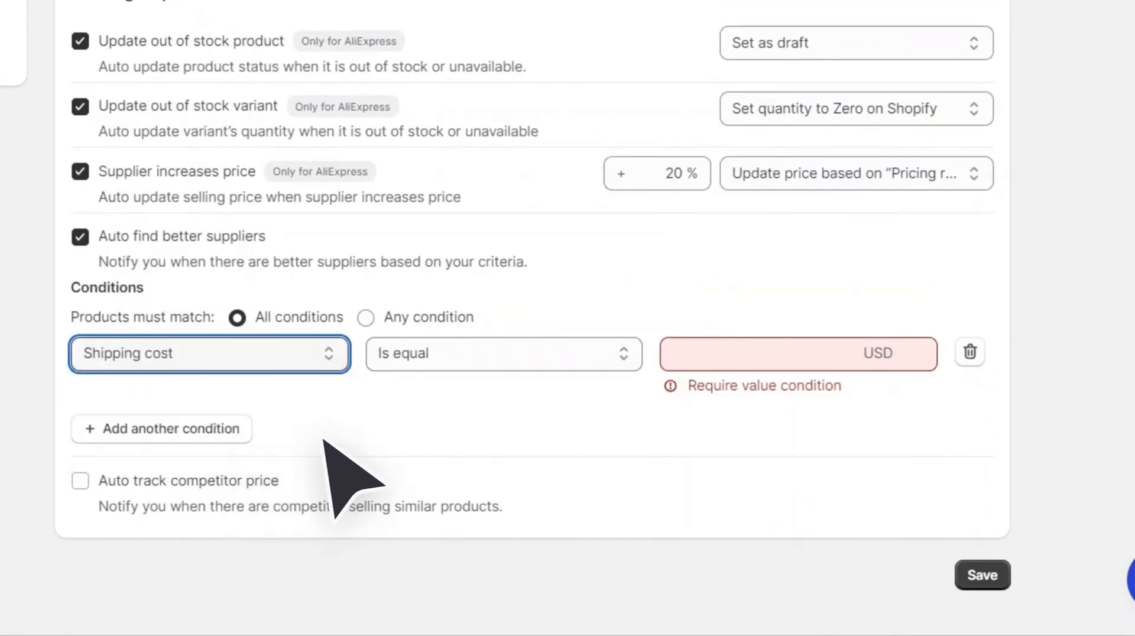
pyautogui.click(237, 359)
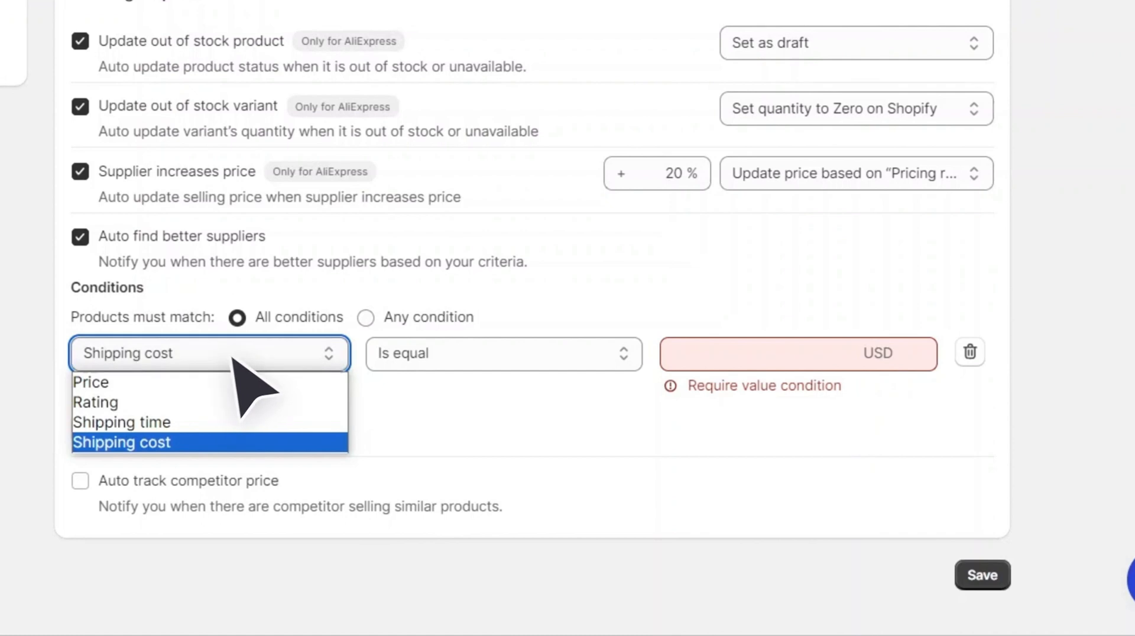
pyautogui.click(165, 382)
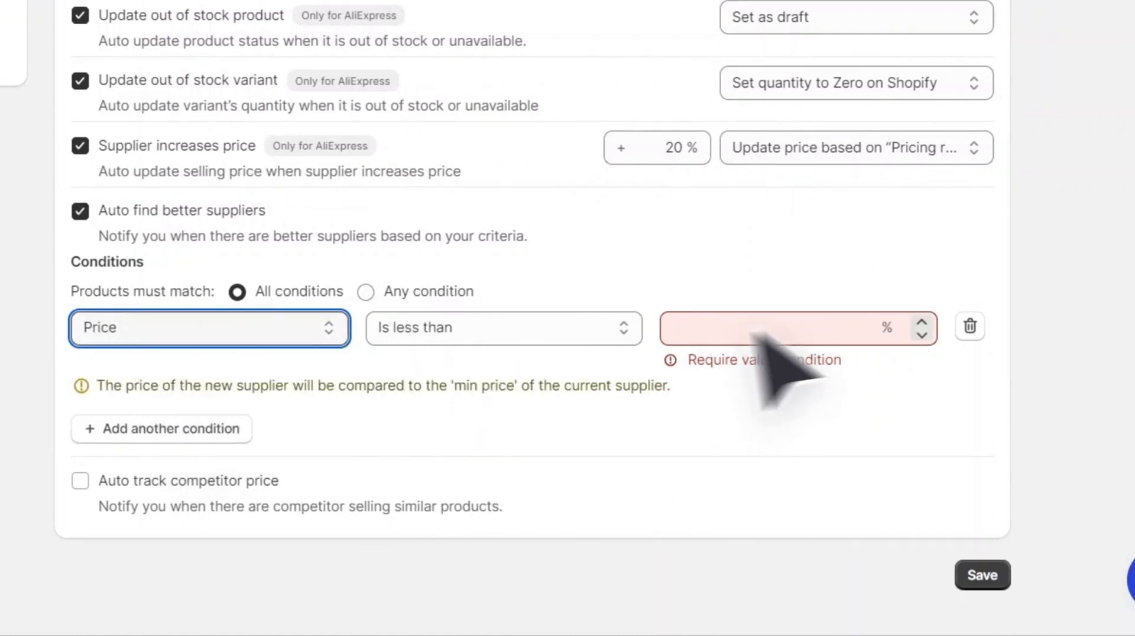
# Set the better-supplier condition to a price less than 5%, and save the product settings.
pyautogui.click(842, 325)
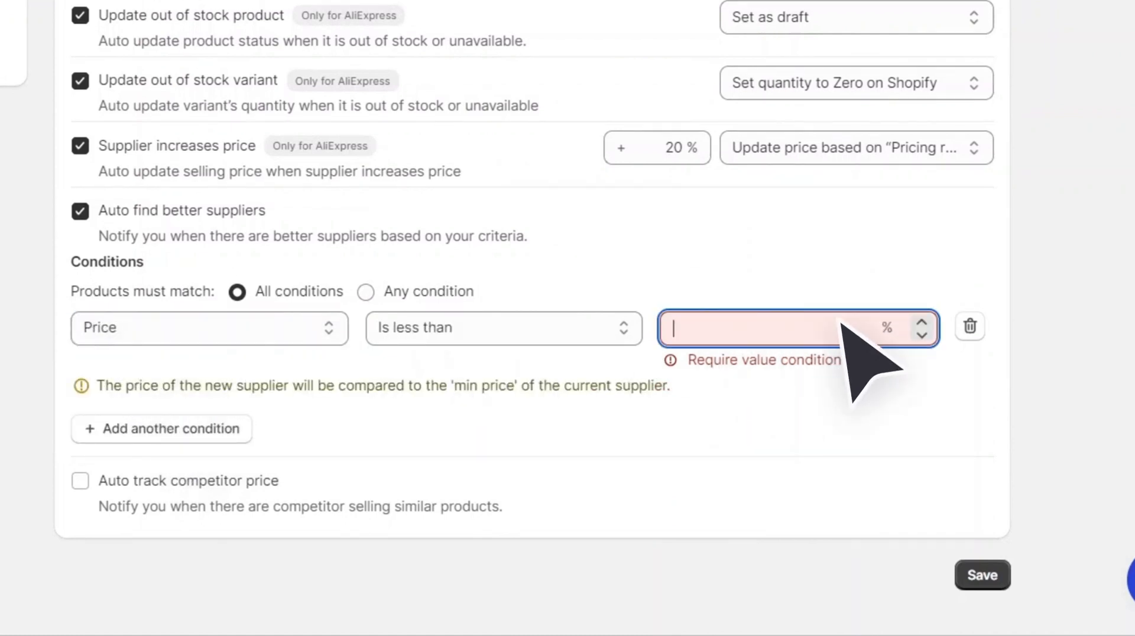
pyautogui.write('5')
pyautogui.press('Tab')
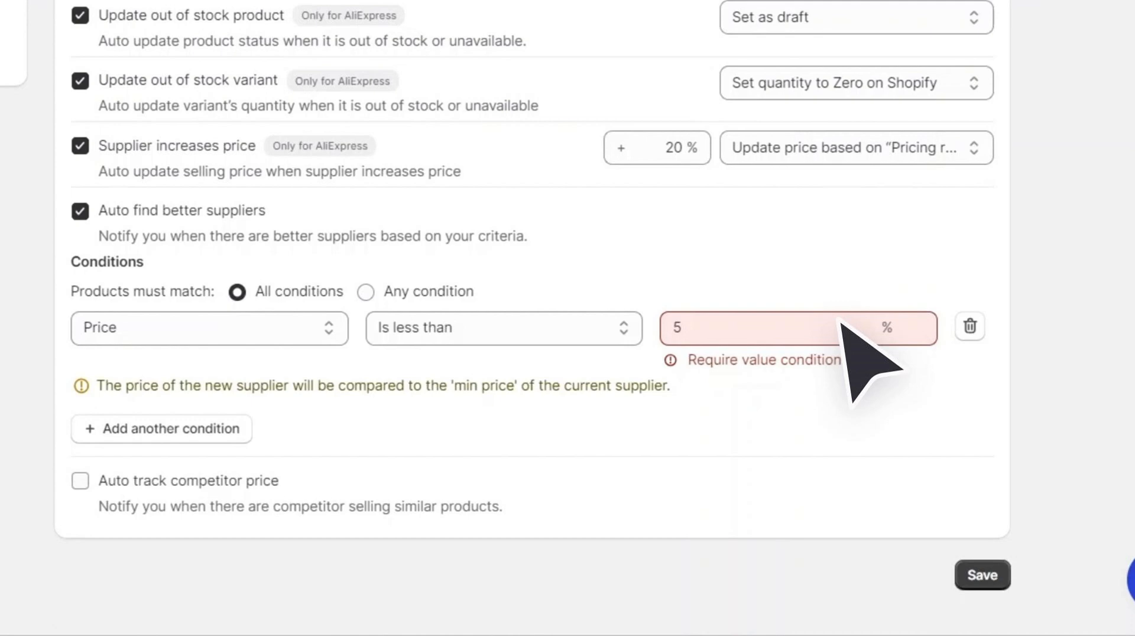
pyautogui.click(996, 573)
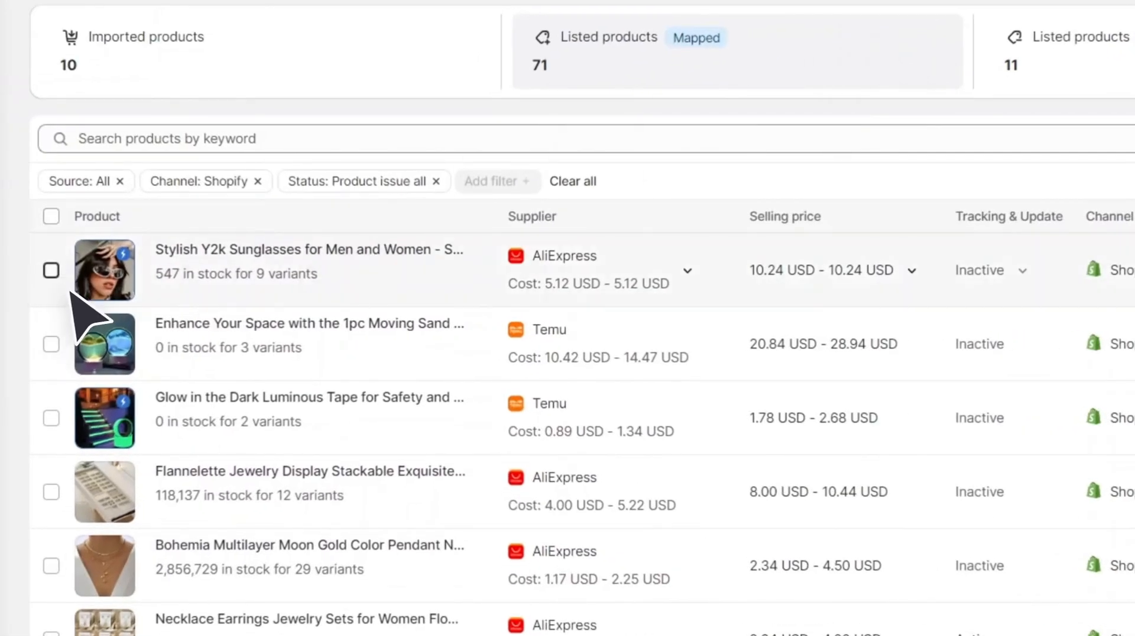
# Enable auto update for the first five listed products, and check the tracking details of the Y2k sunglasses.
pyautogui.click(51, 270)
pyautogui.click(51, 344)
pyautogui.click(51, 418)
pyautogui.click(50, 491)
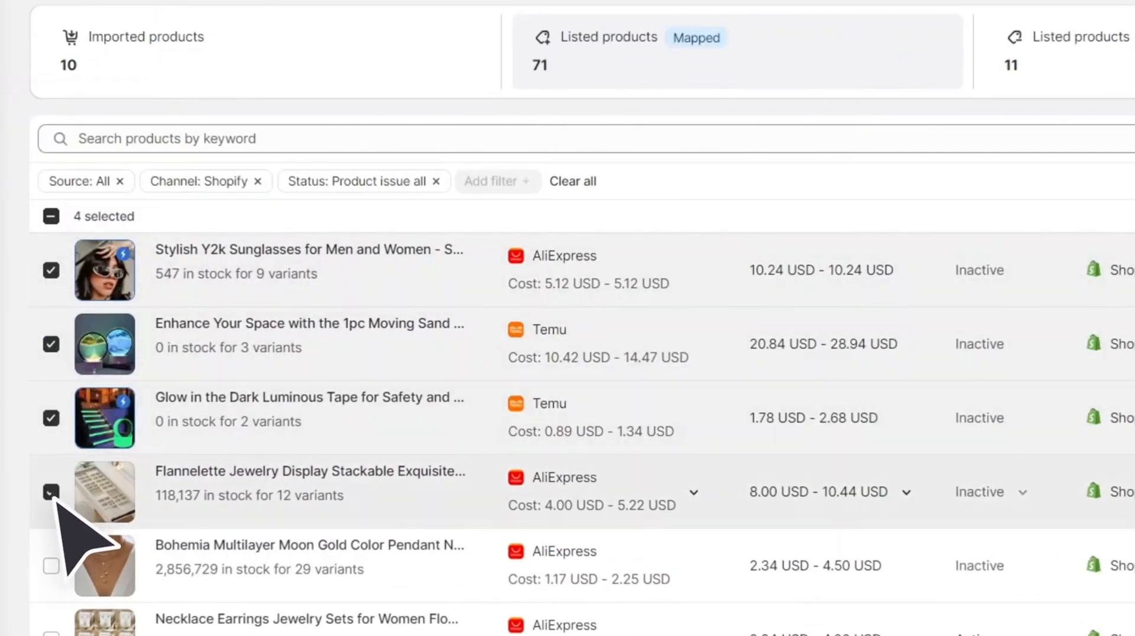
pyautogui.scroll(-3, 55, 499)
pyautogui.click(51, 406)
pyautogui.click(798, 555)
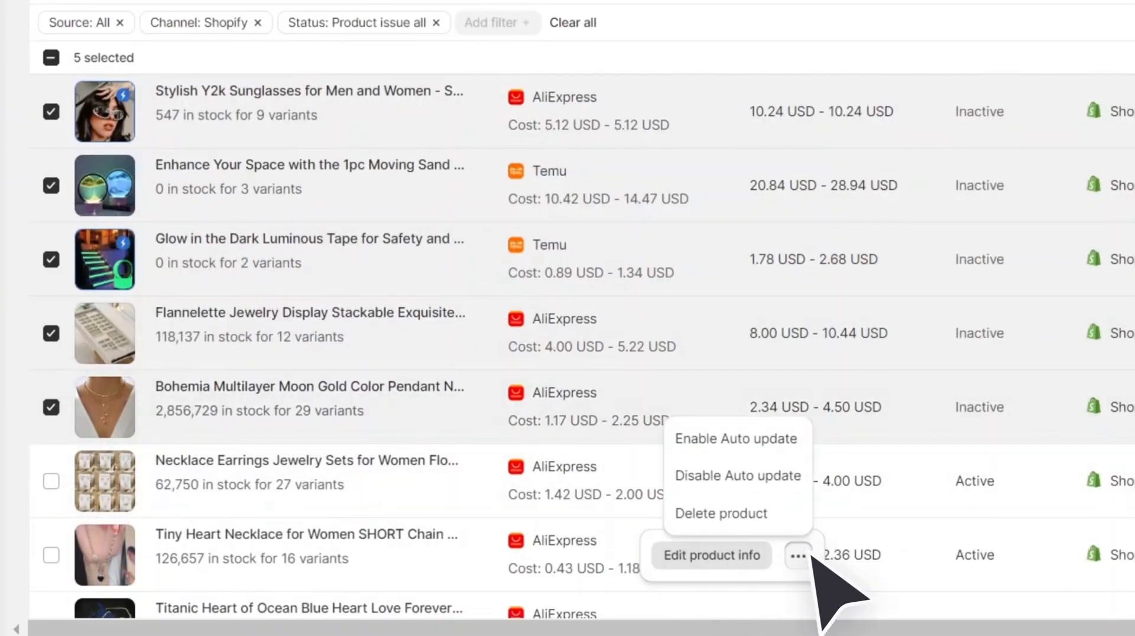
pyautogui.click(730, 438)
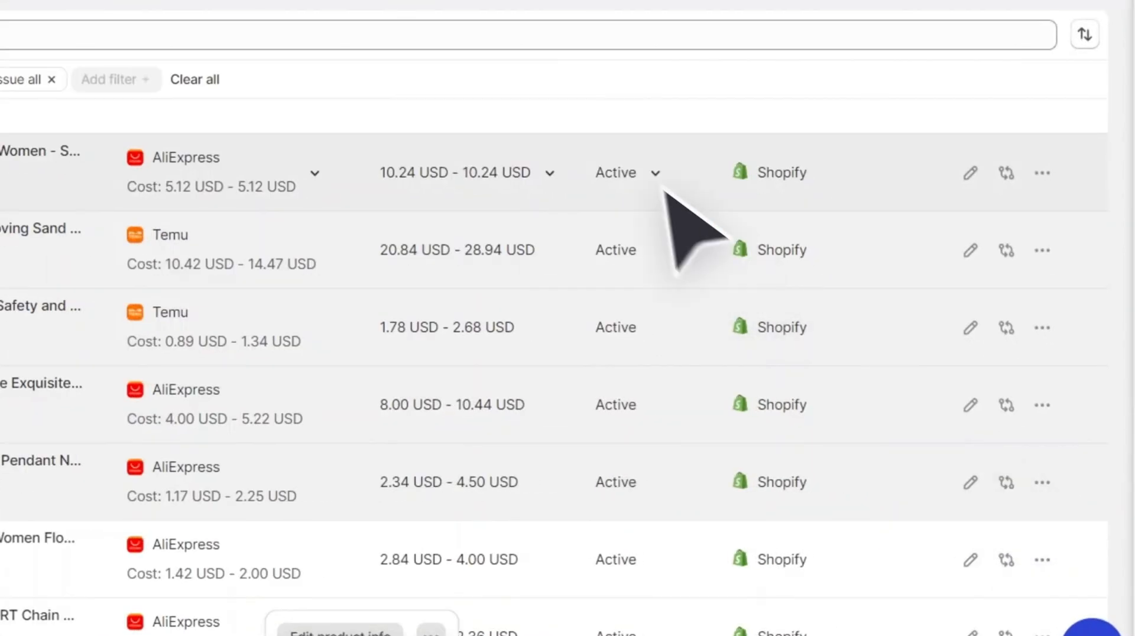
pyautogui.click(820, 290)
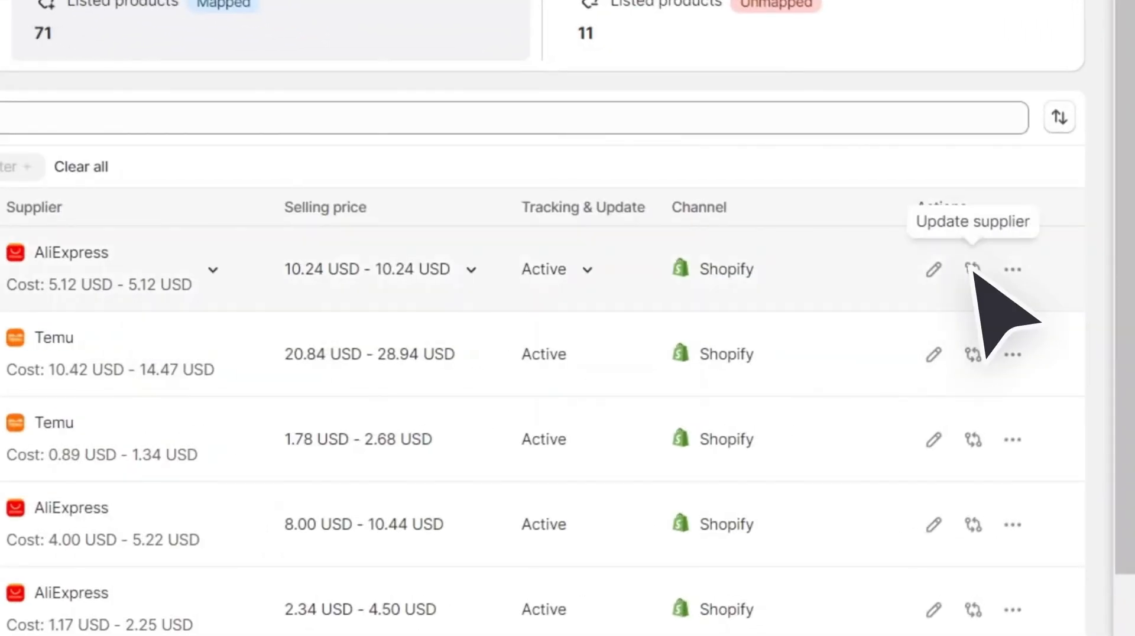
# Open the Y2k sunglasses' supplier update and examine the supplier variant choices for the red and Bright black box variants.
pyautogui.click(973, 269)
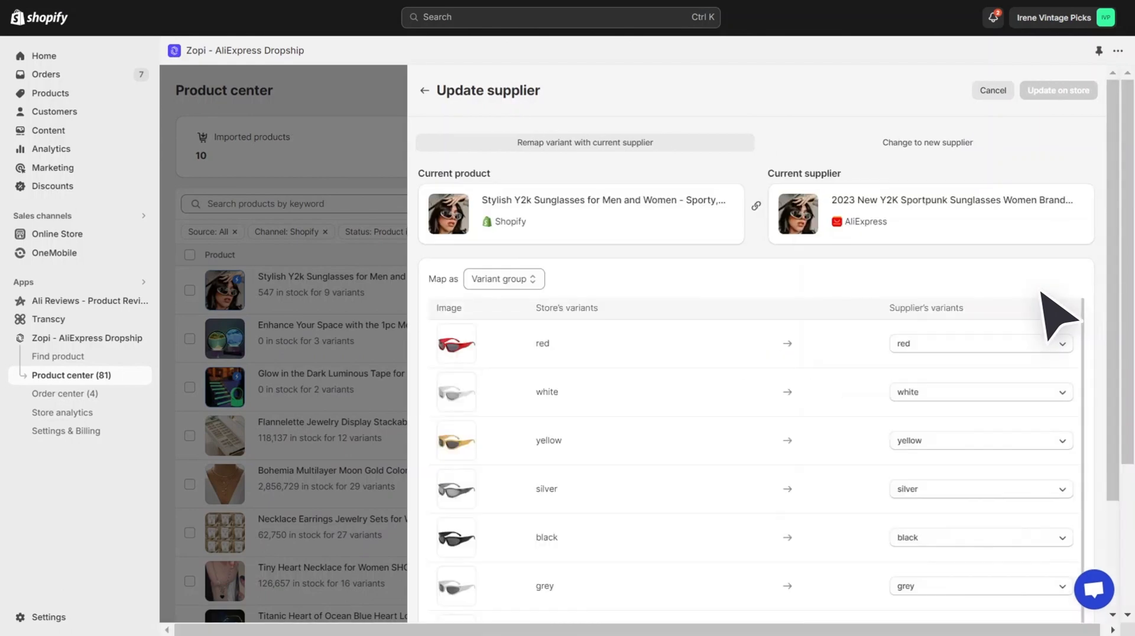
pyautogui.scroll(-3, 1041, 292)
pyautogui.click(1019, 199)
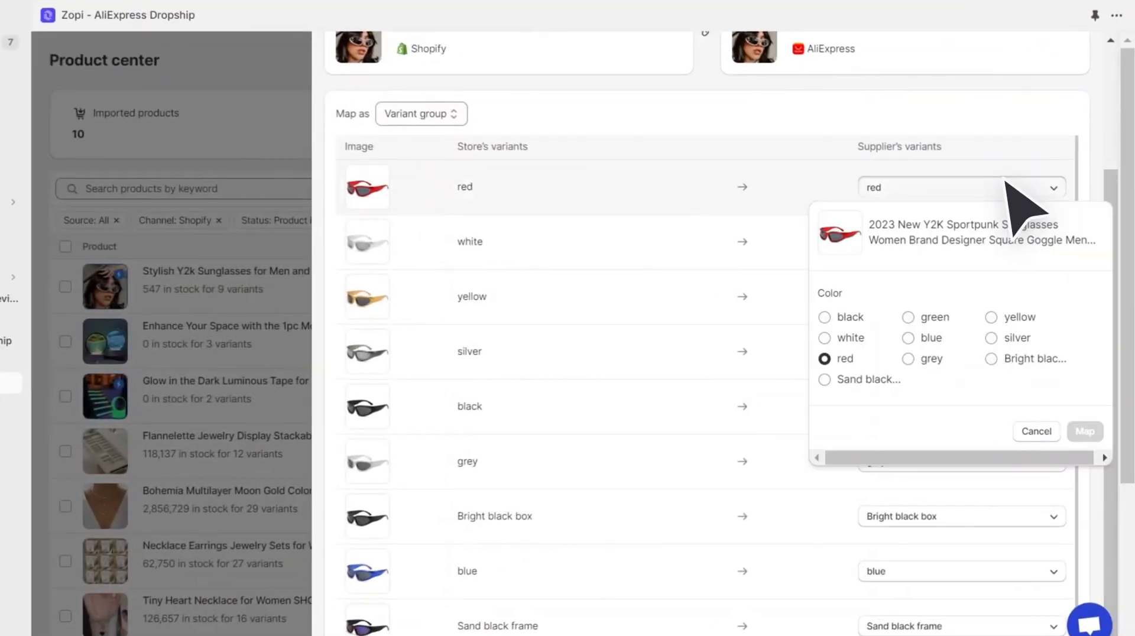
pyautogui.click(1019, 199)
pyautogui.click(1009, 518)
pyautogui.click(1009, 519)
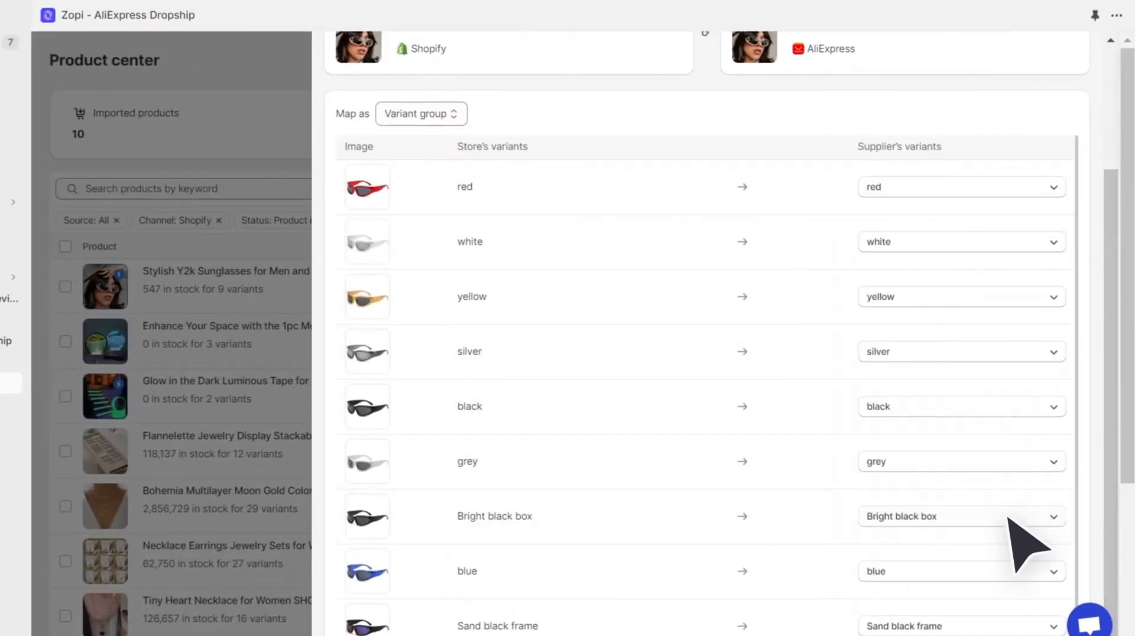
pyautogui.scroll(3, 1009, 503)
pyautogui.click(1005, 121)
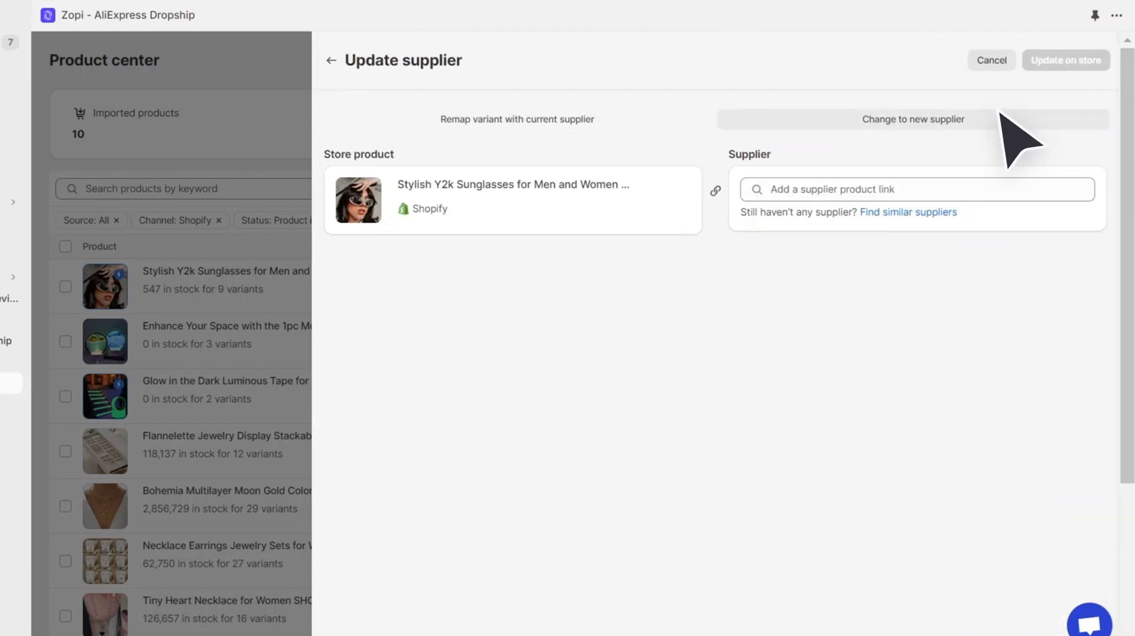
pyautogui.click(1044, 194)
pyautogui.hotkey('ctrl', 'v')
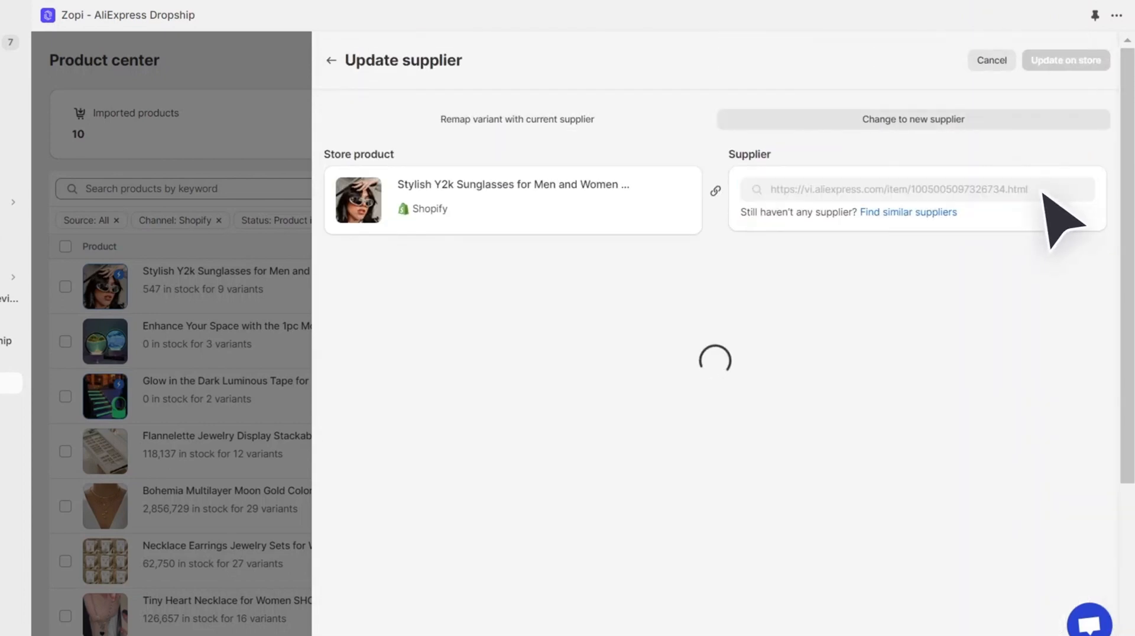
# Try mapping the white variant to lens color C2 and red to C3, and choose replacement with the new supplier's variants.
pyautogui.scroll(-3, 1044, 195)
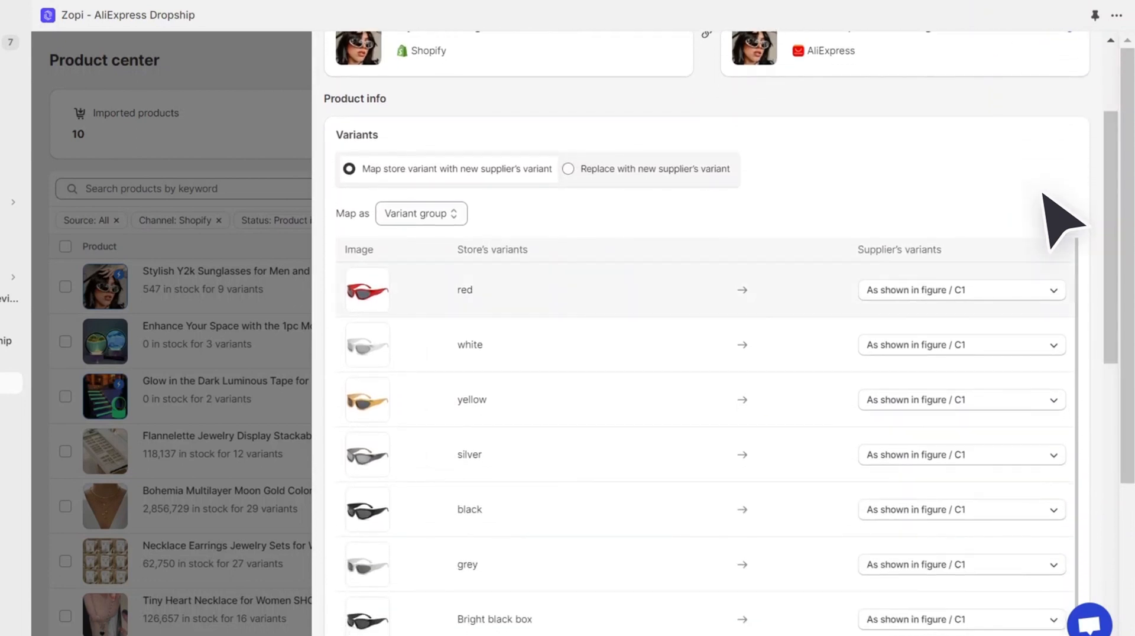
pyautogui.click(1023, 344)
pyautogui.click(907, 532)
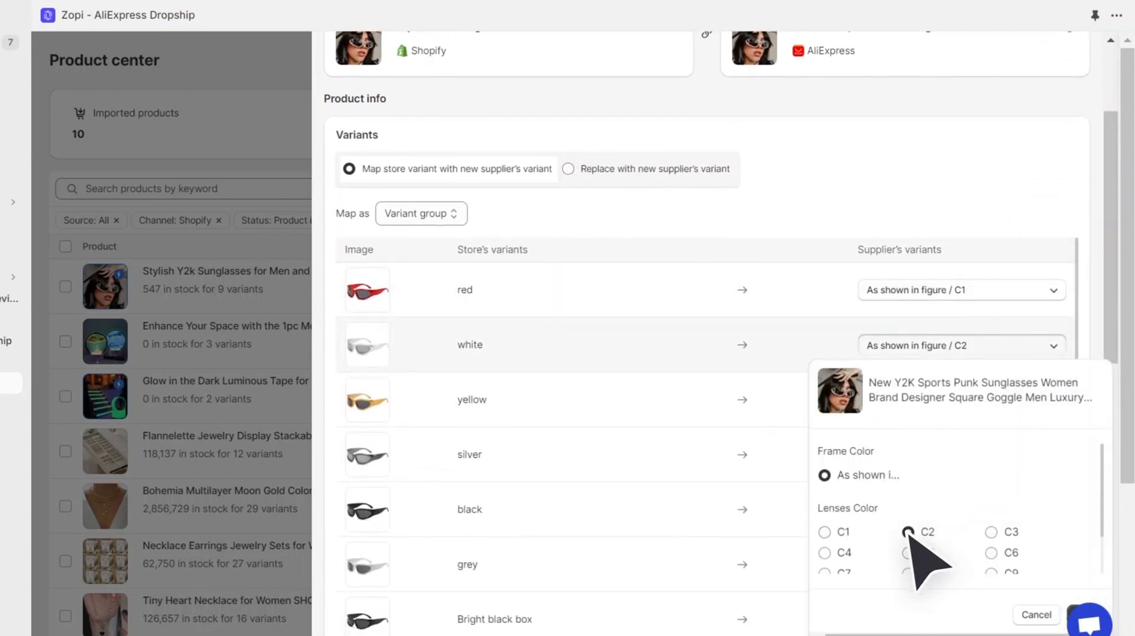
pyautogui.click(1010, 289)
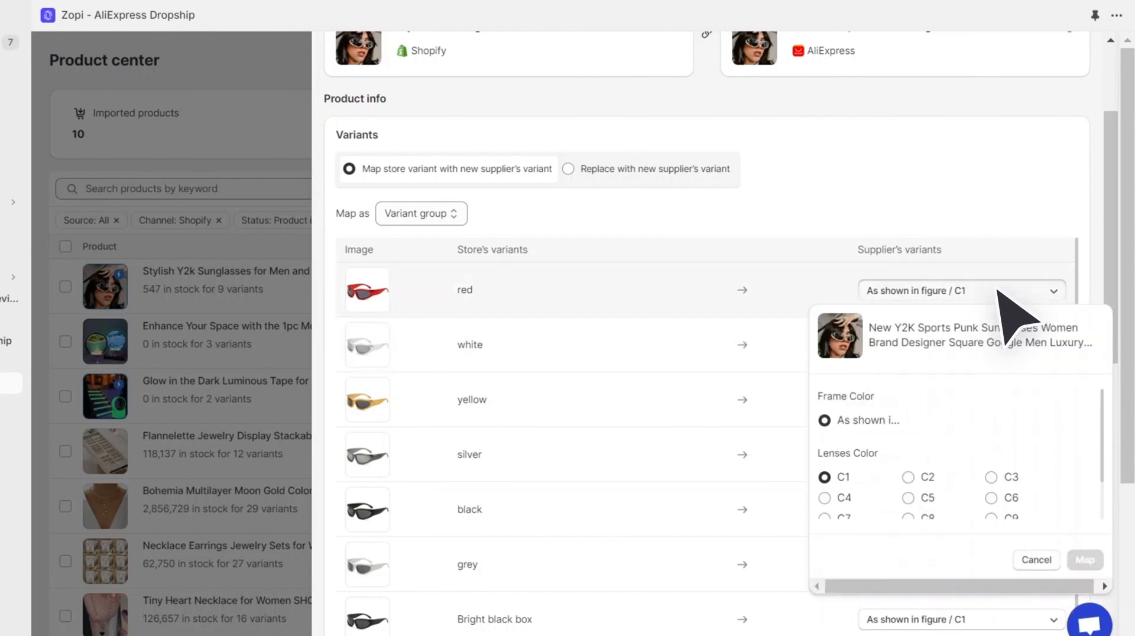
pyautogui.click(991, 476)
pyautogui.click(568, 169)
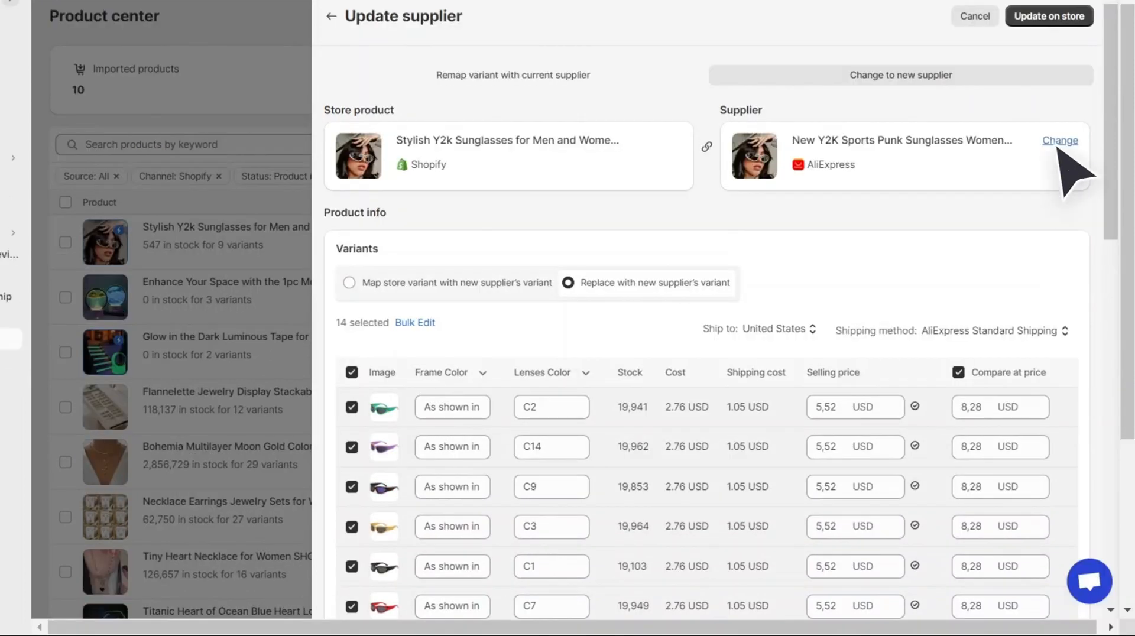
# Change the linked supplier by finding similar suppliers and choosing the New Y2K Sports Punk Sunglasses product.
pyautogui.click(1062, 141)
pyautogui.click(915, 170)
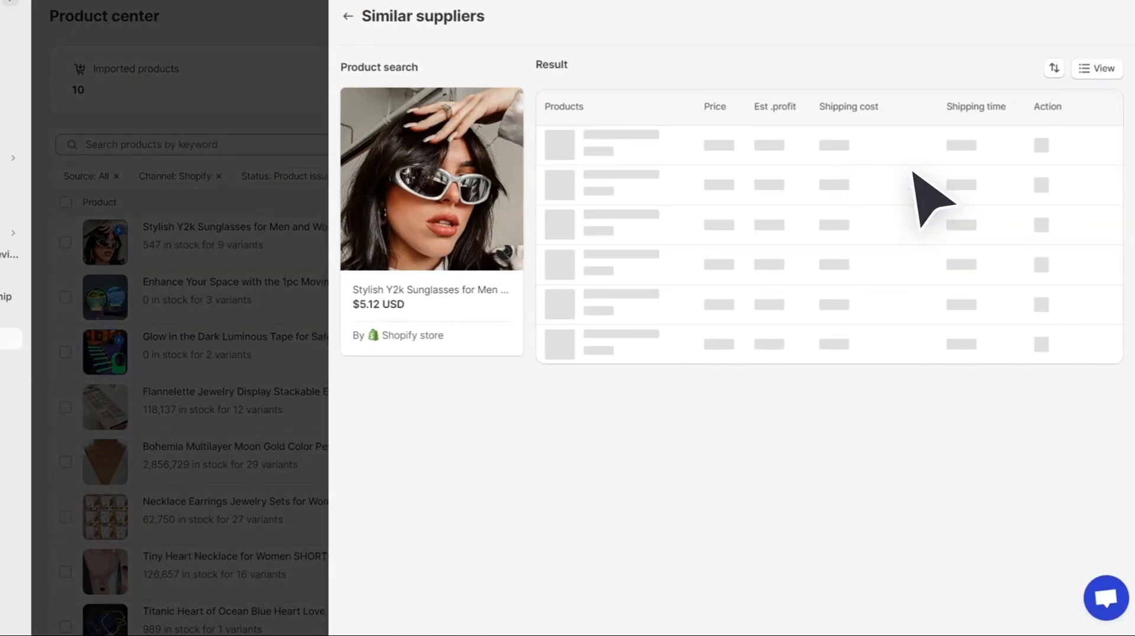
pyautogui.click(1089, 225)
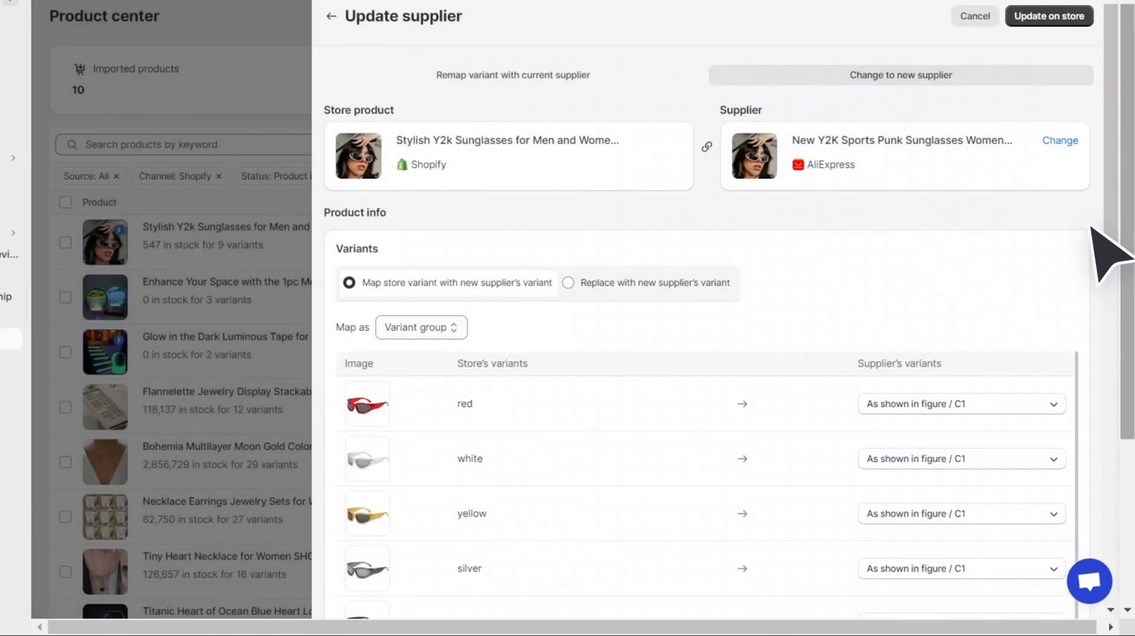
# Replace the store product's variants and content with the new supplier's, and include the current images.
pyautogui.click(572, 283)
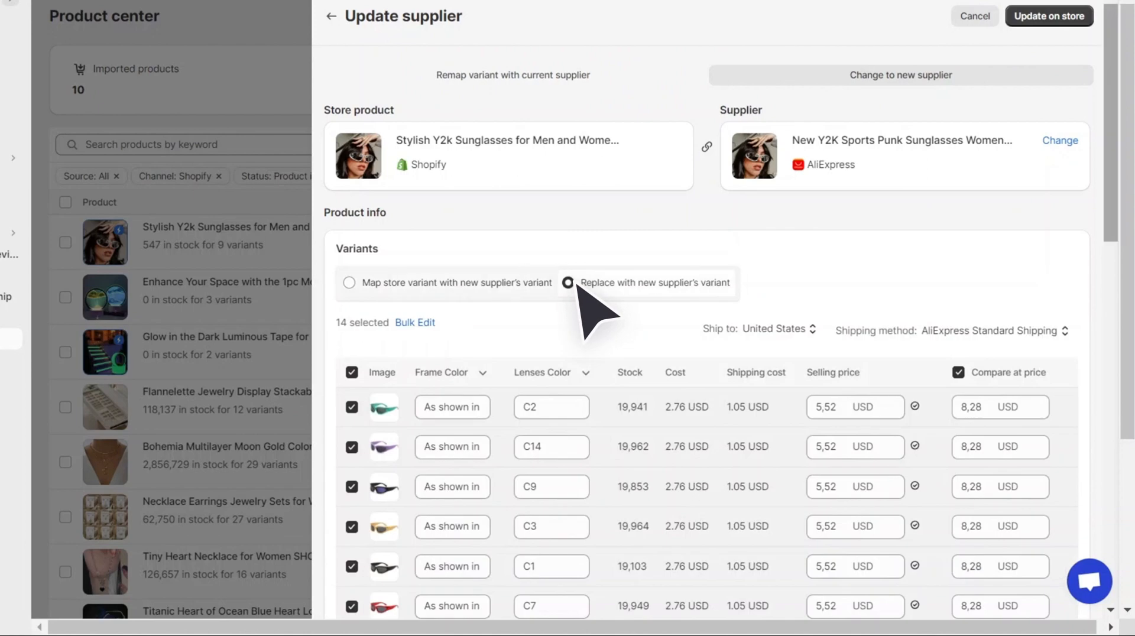
pyautogui.scroll(-12, 578, 293)
pyautogui.click(488, 181)
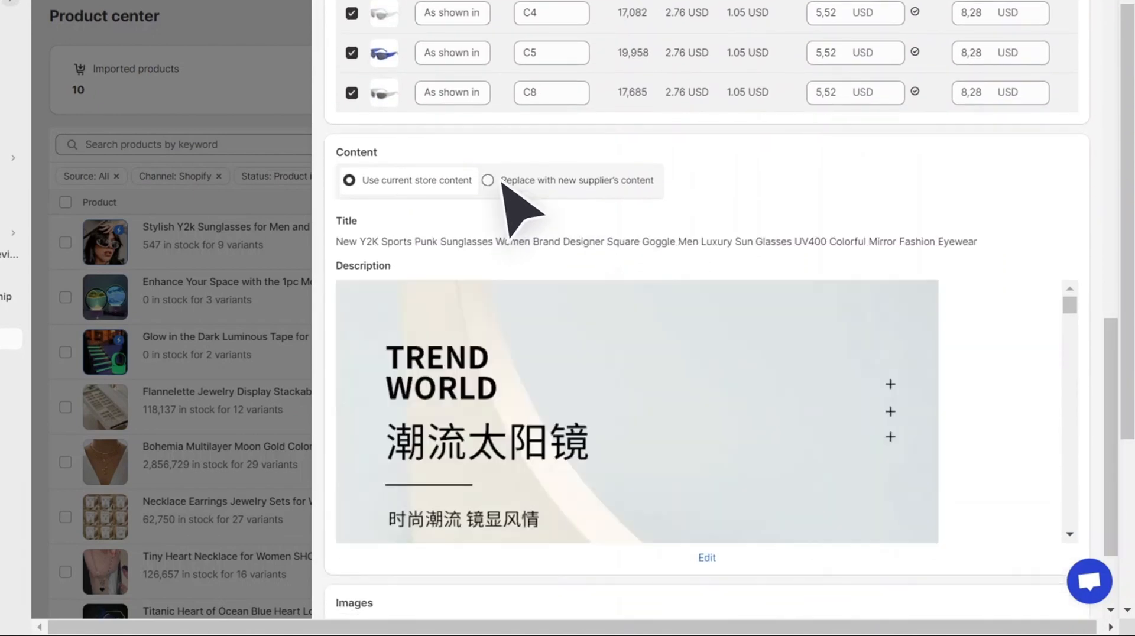
pyautogui.scroll(-2, 505, 184)
pyautogui.click(351, 575)
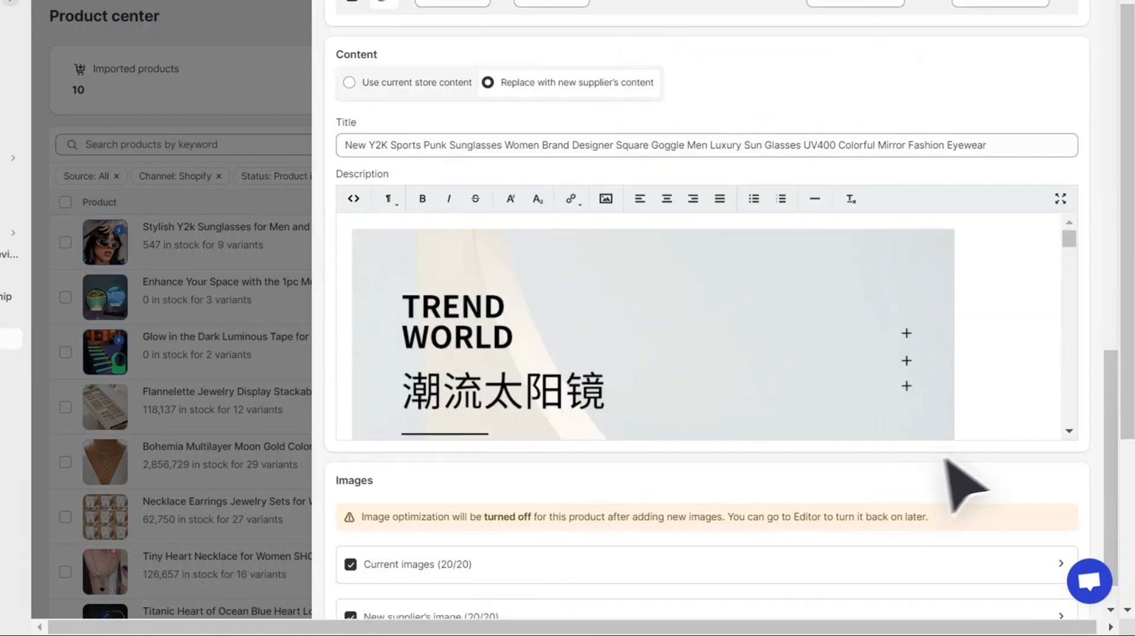
pyautogui.scroll(12, 964, 482)
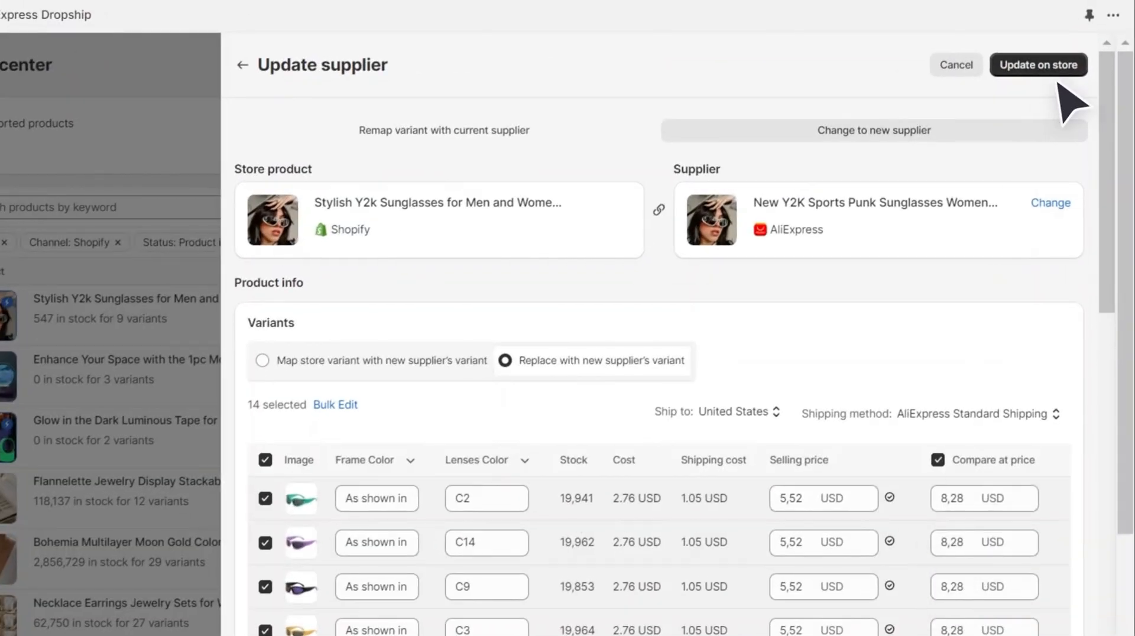